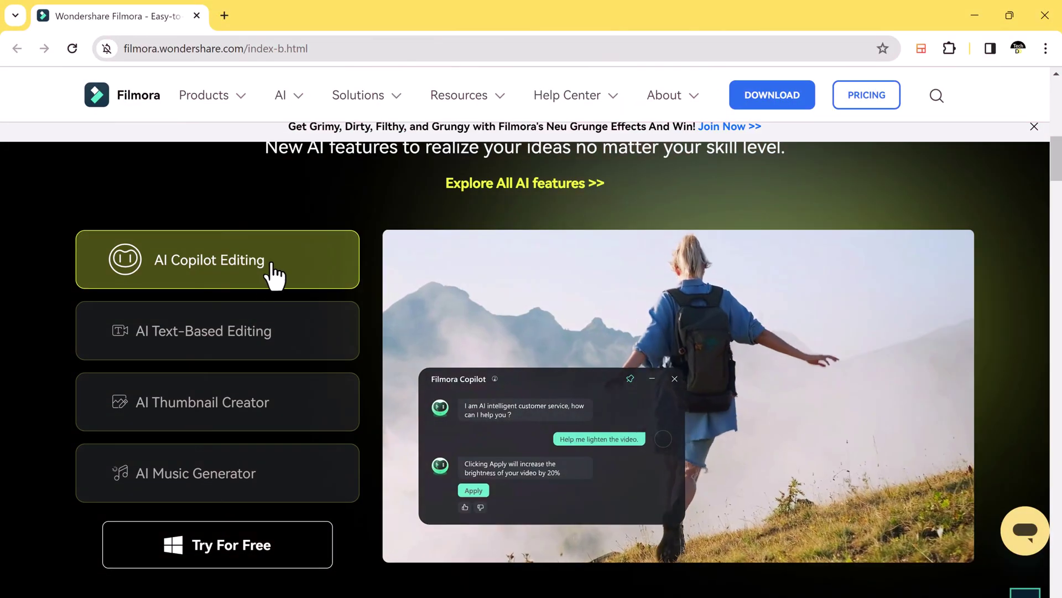
# Preview the AI Text-Based Editing and AI Thumbnail Creator demos, then scroll back to the top
pyautogui.click(270, 327)
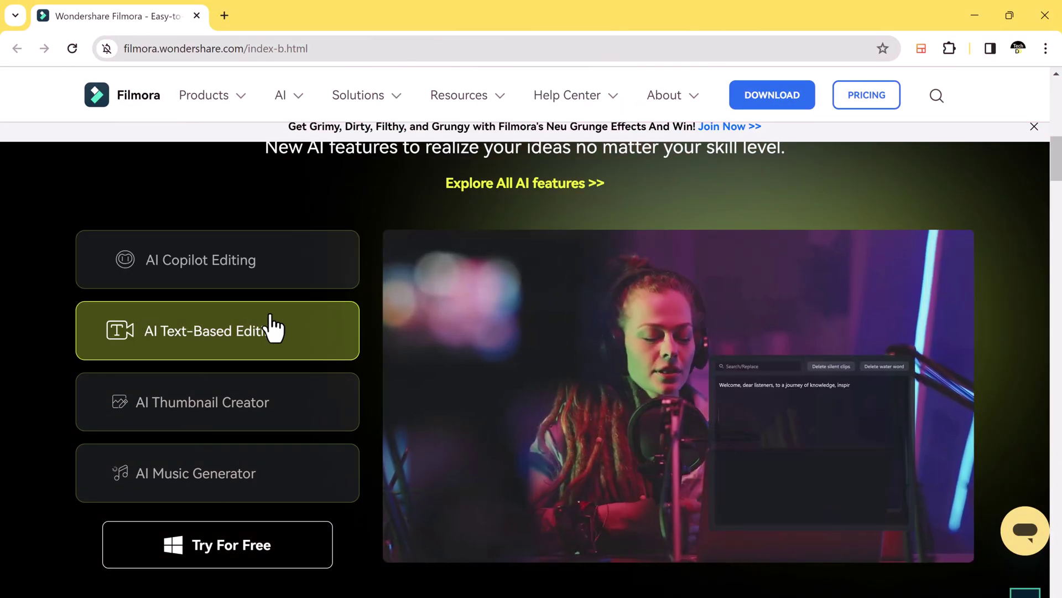
pyautogui.click(308, 410)
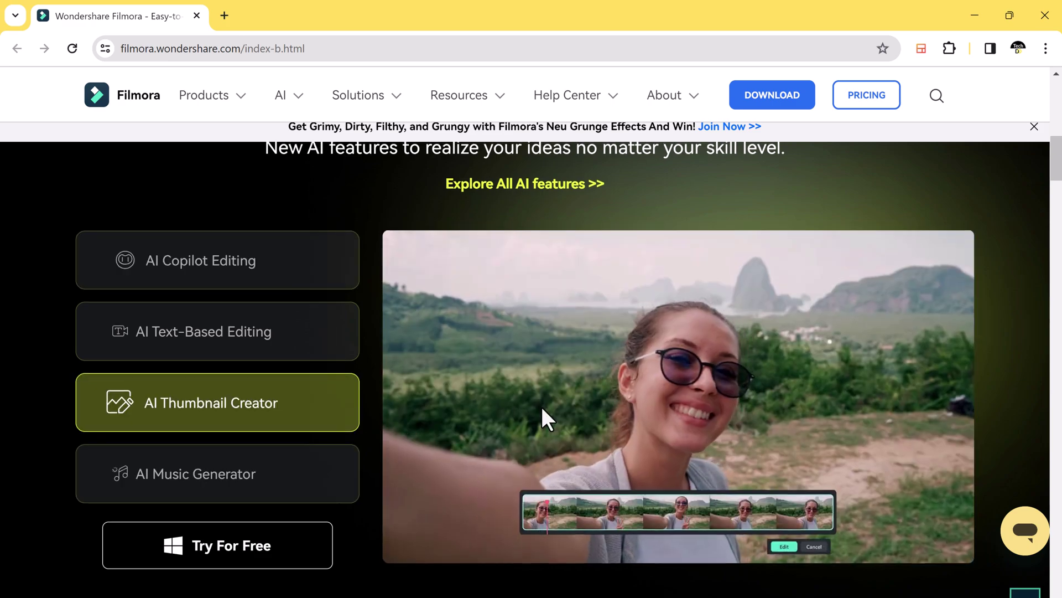
pyautogui.scroll(10, 540, 403)
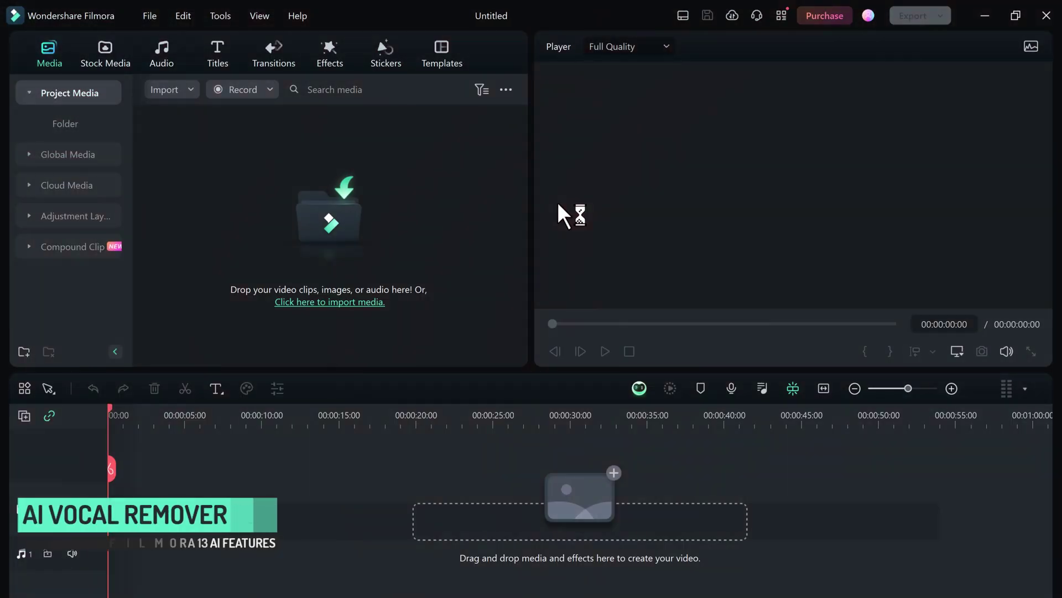
# Import the MP3 from Music > iTunes and add it to the timeline's audio track
pyautogui.click(319, 194)
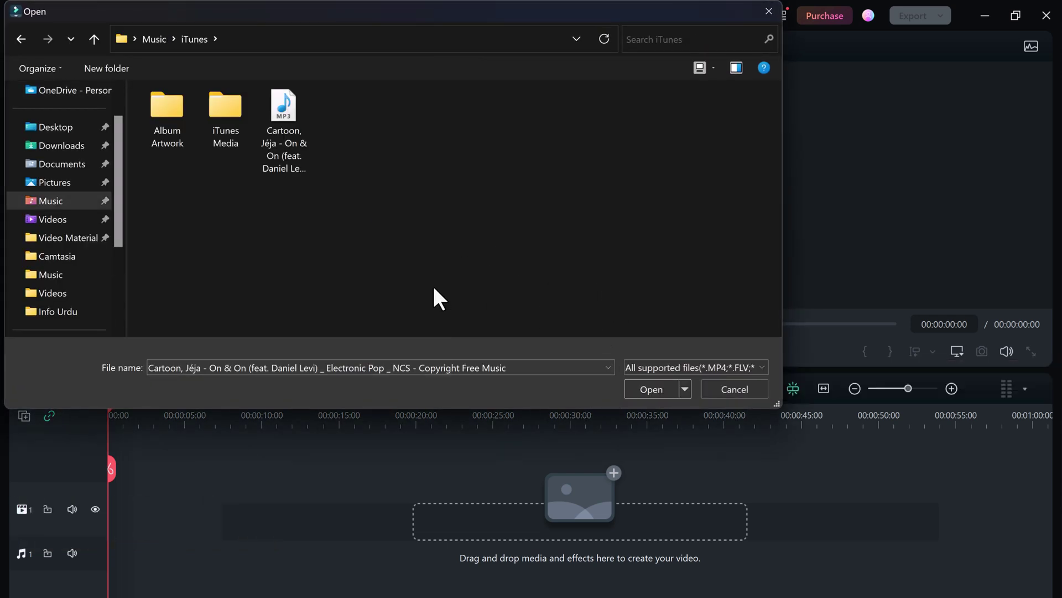
pyautogui.click(634, 389)
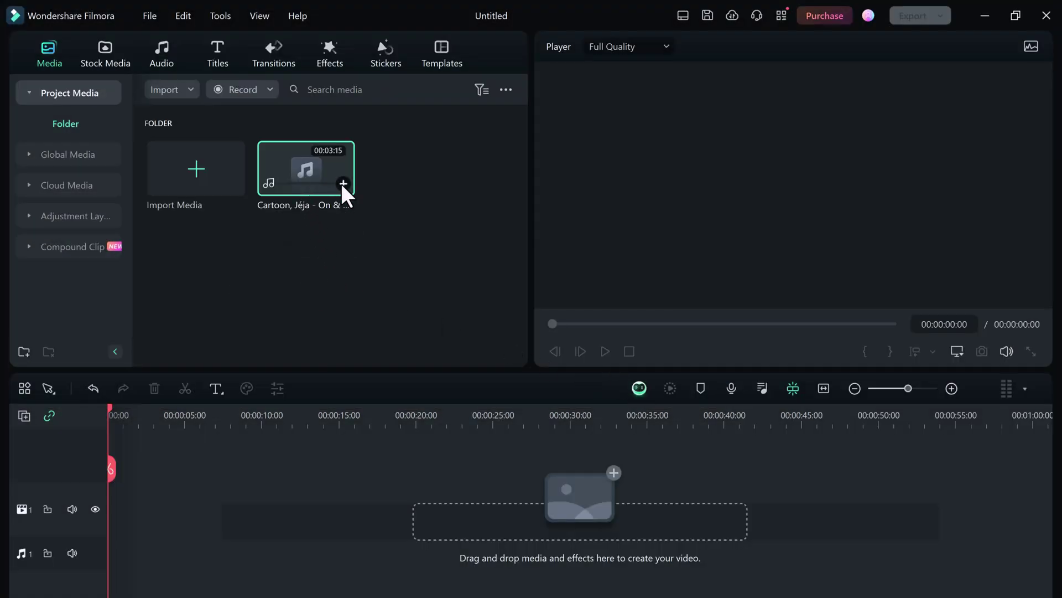
pyautogui.click(343, 184)
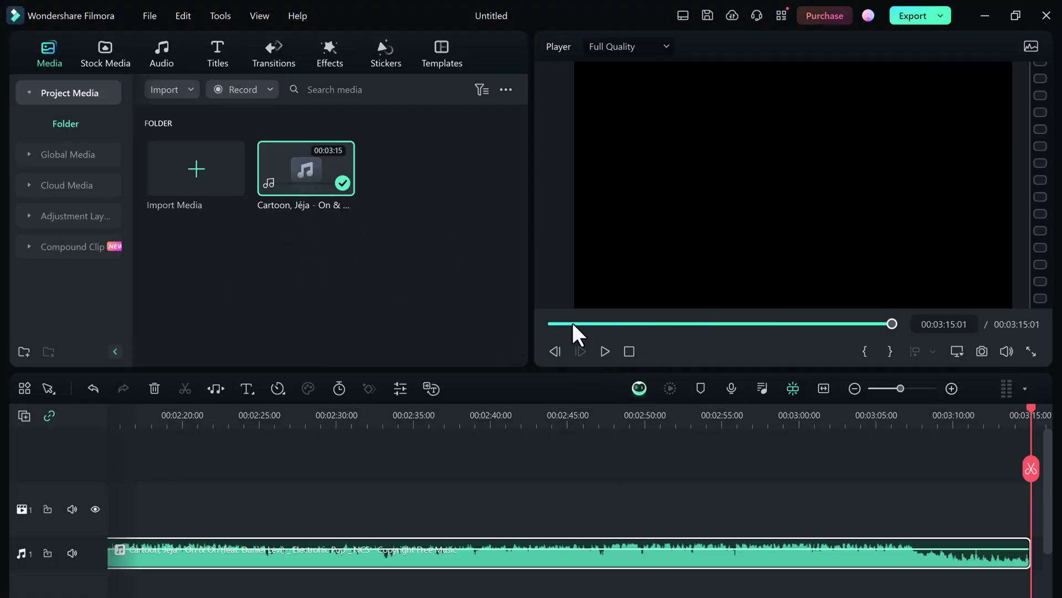
# Rewind to the song's start and run AI Vocal Remover on the song clip
pyautogui.moveTo(573, 322); pyautogui.dragTo(536, 324)
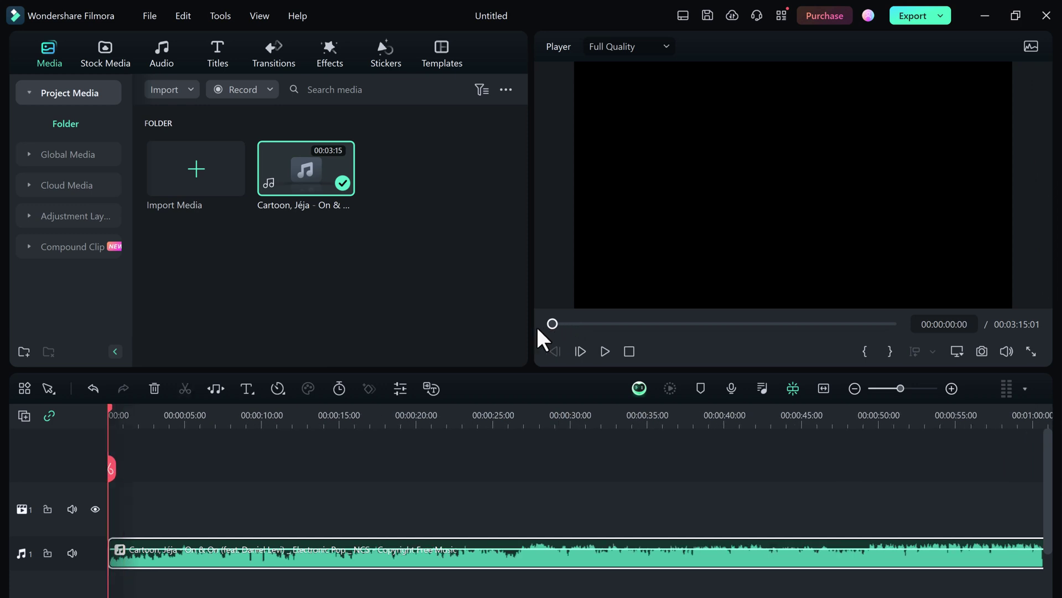
pyautogui.rightClick(372, 558)
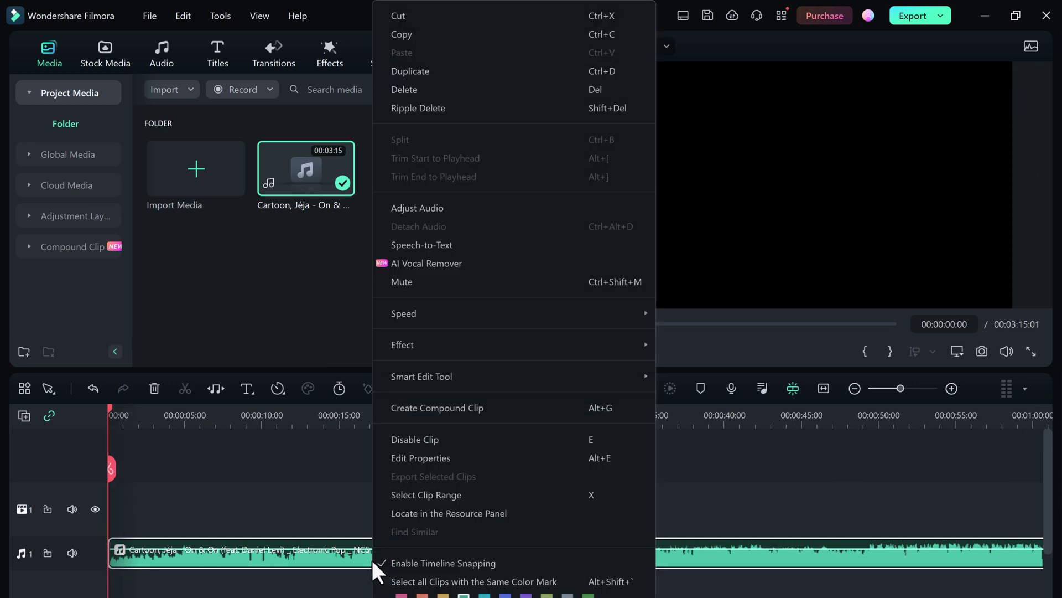
pyautogui.click(512, 264)
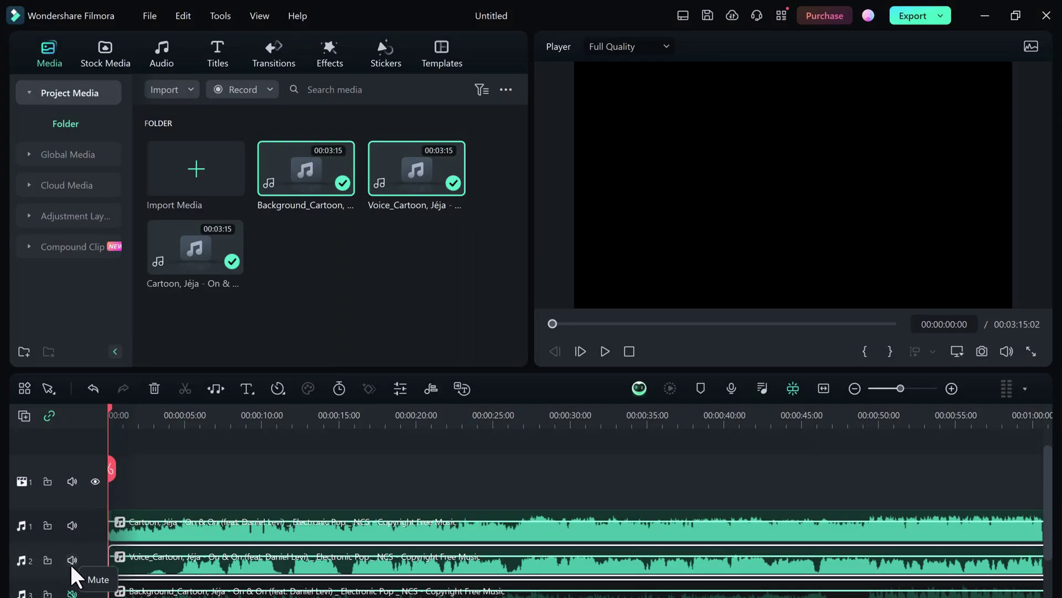
# Mute the second audio track and play the original song from about 8 seconds
pyautogui.click(72, 560)
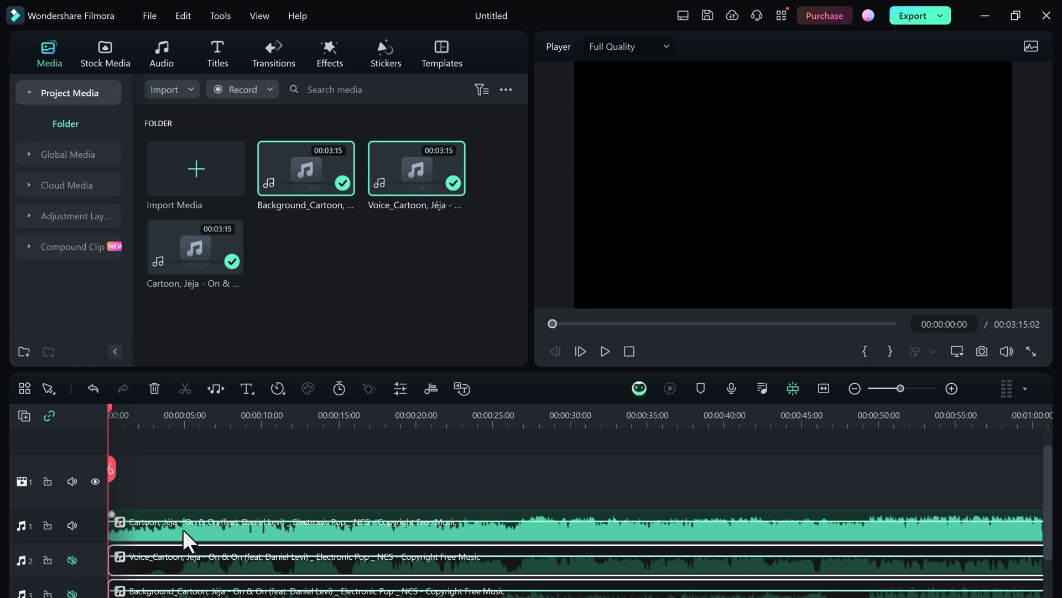
pyautogui.click(234, 416)
pyautogui.click(605, 351)
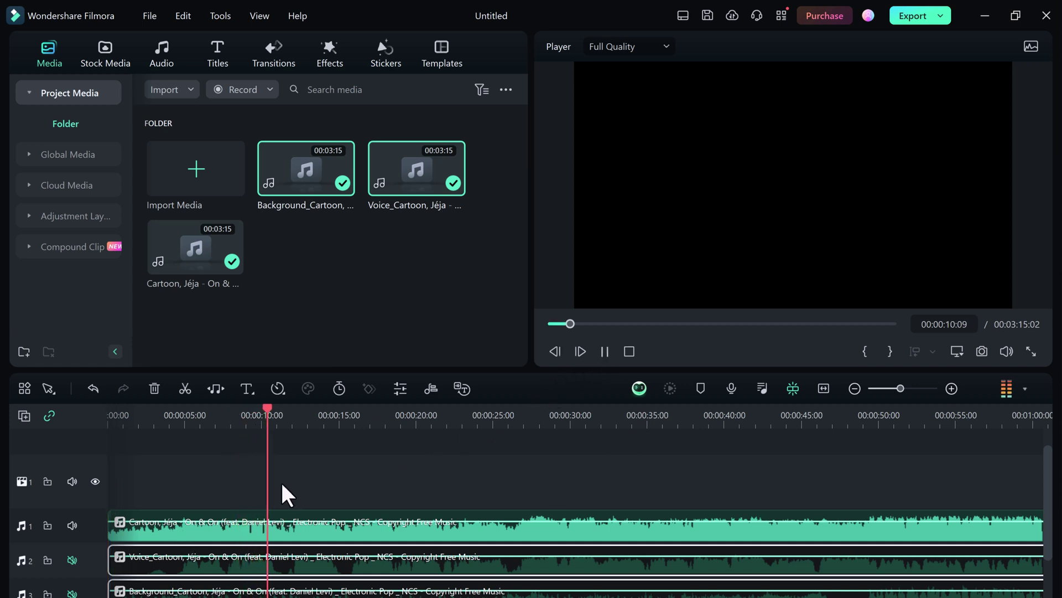
pyautogui.click(605, 351)
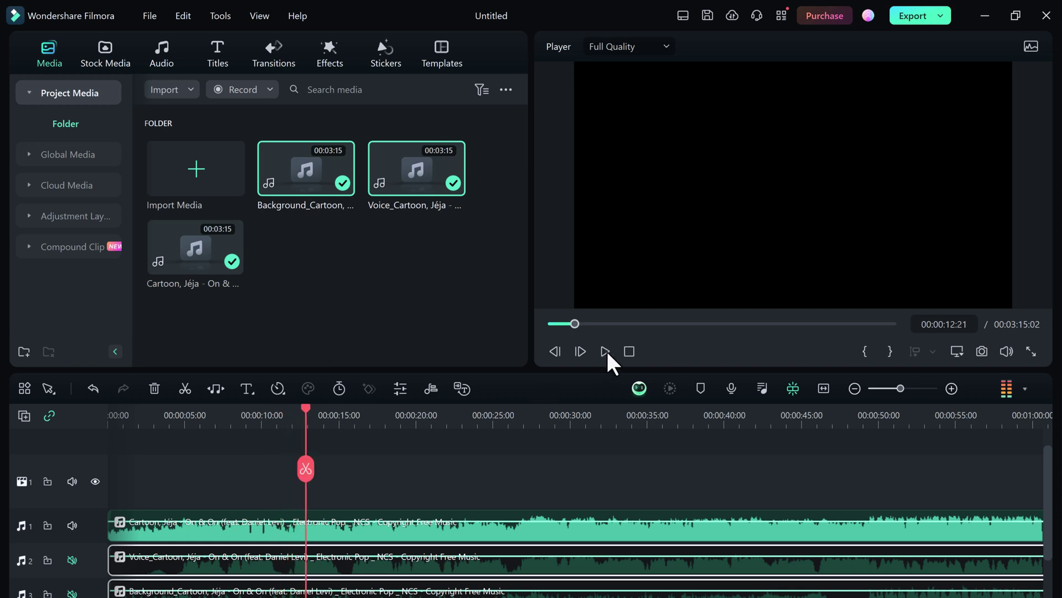
# Mute the original song and unmute the vocals-only track to hear the vocals
pyautogui.click(72, 527)
pyautogui.click(72, 560)
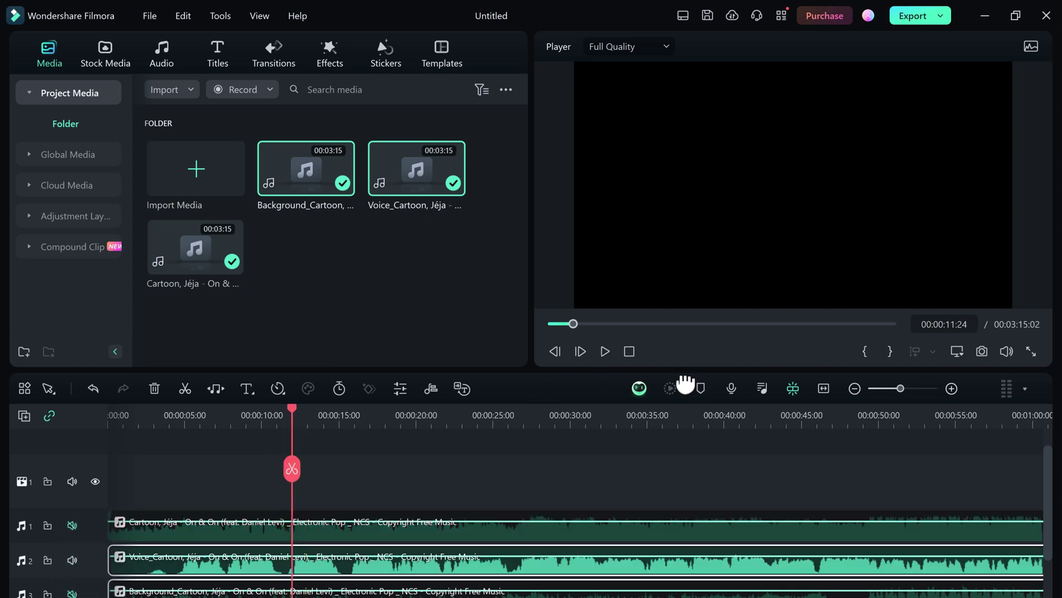
pyautogui.click(605, 351)
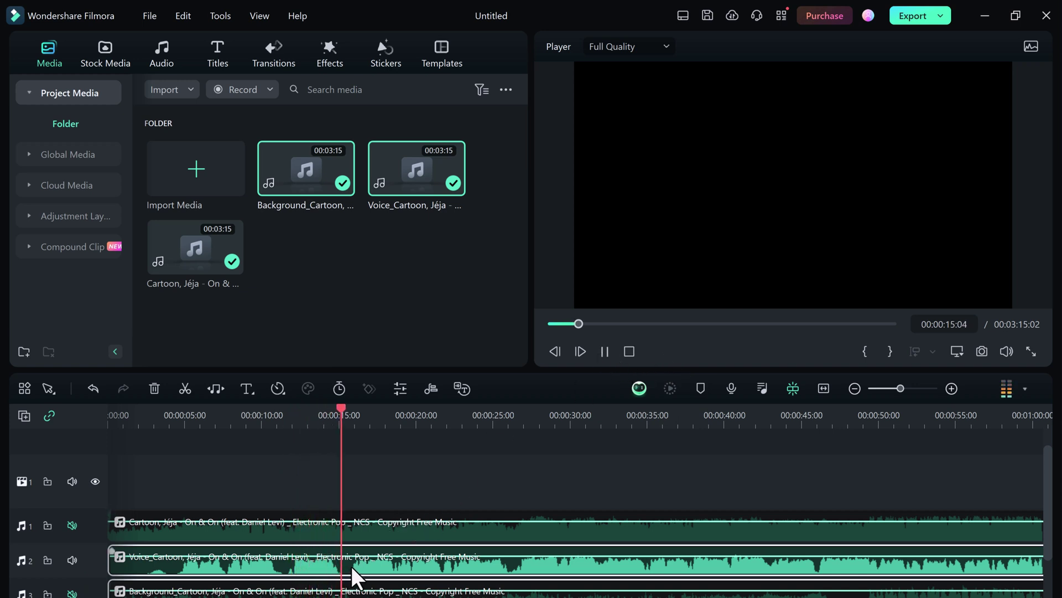
pyautogui.click(604, 351)
# Listen to the background-only track alone, stopping around 29 seconds
pyautogui.click(72, 525)
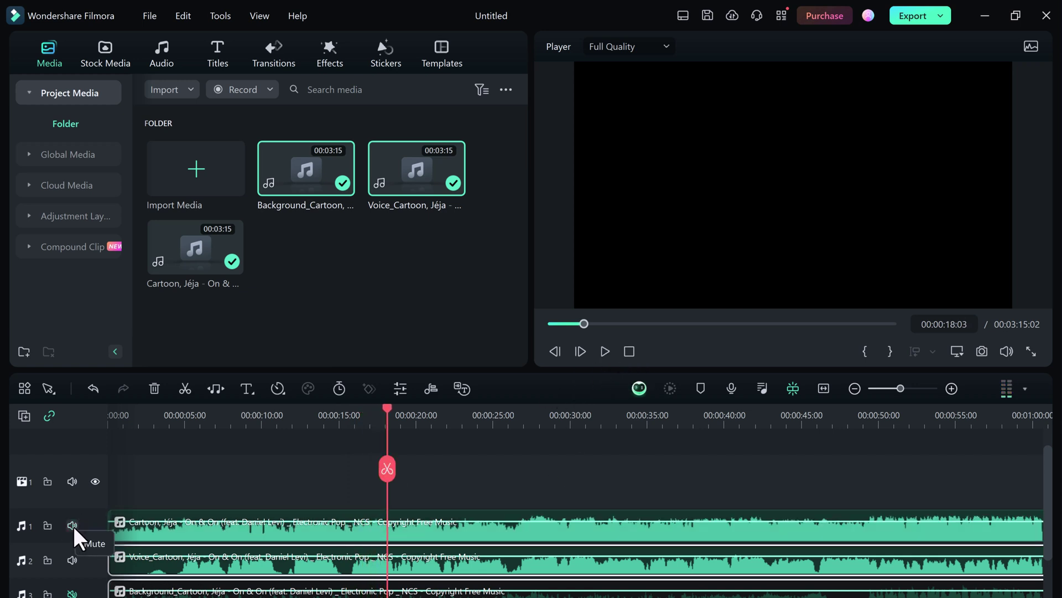
pyautogui.click(71, 560)
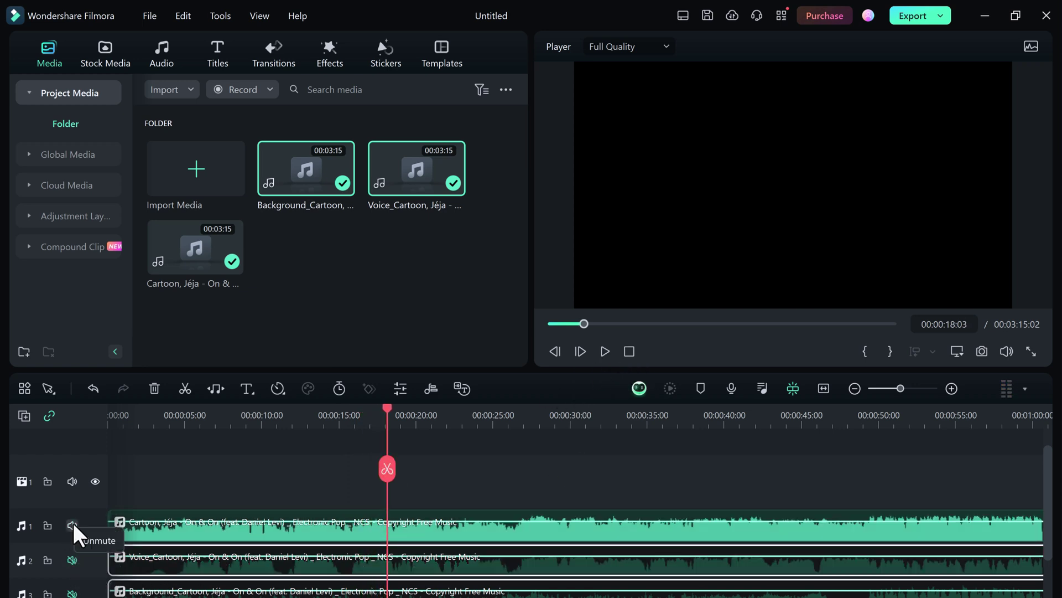
pyautogui.click(73, 524)
pyautogui.click(72, 593)
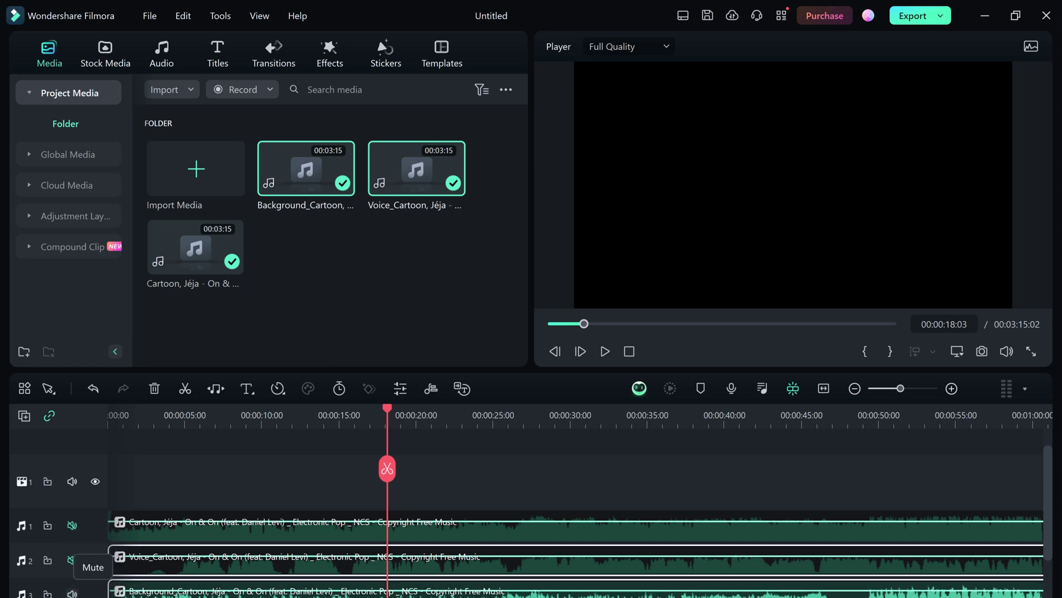
pyautogui.click(606, 351)
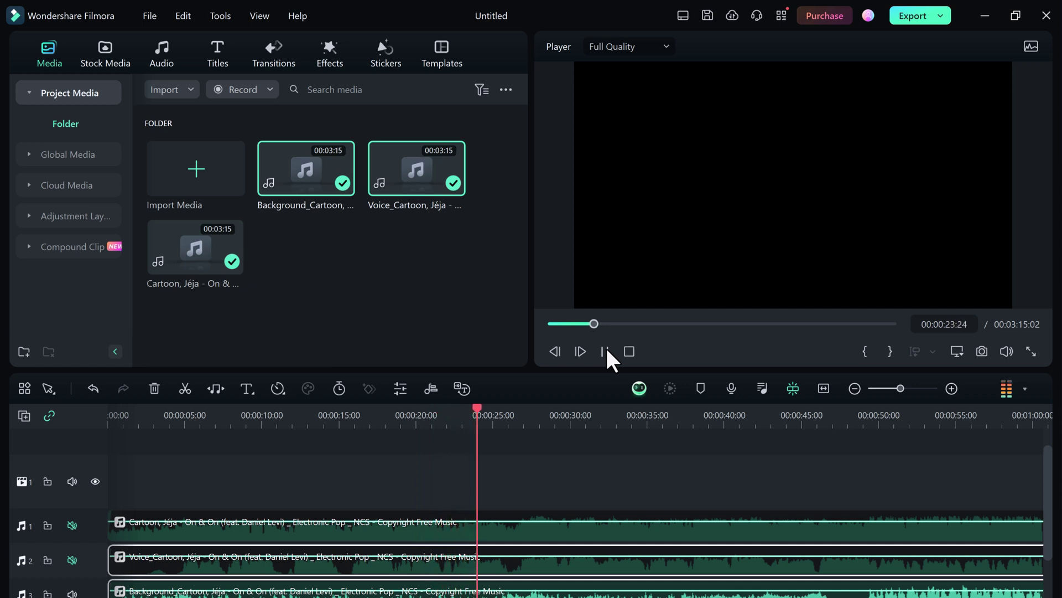
pyautogui.click(561, 415)
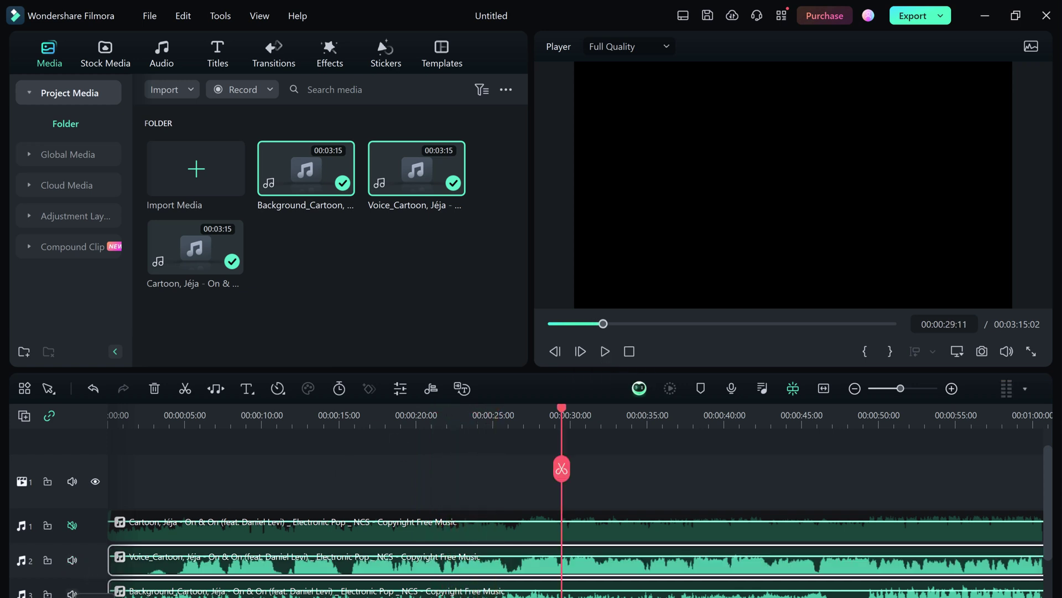
# Make only the original song track audible and play it briefly
pyautogui.click(72, 560)
pyautogui.click(72, 525)
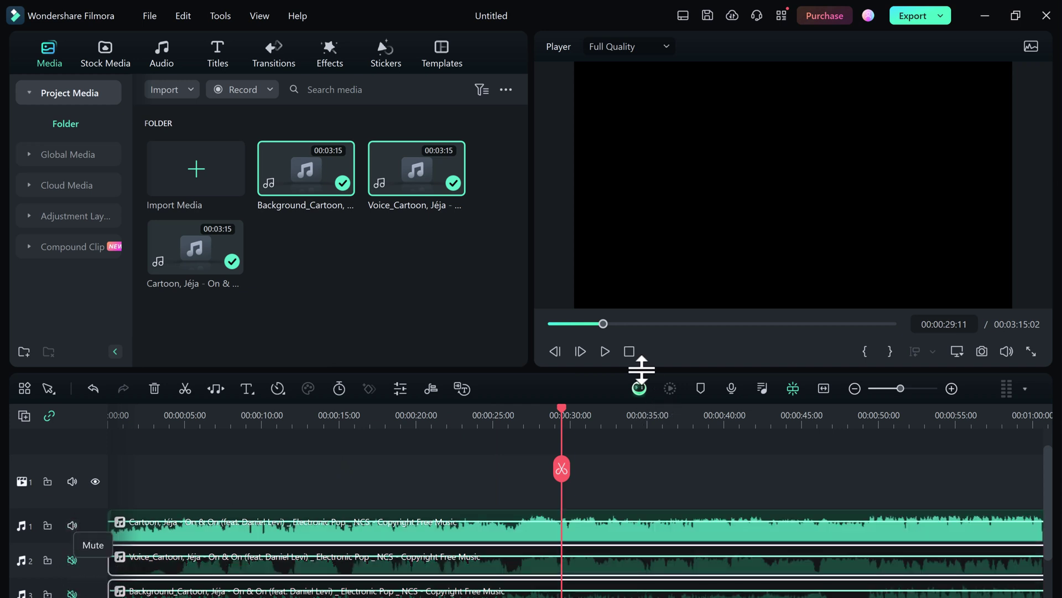
pyautogui.click(605, 352)
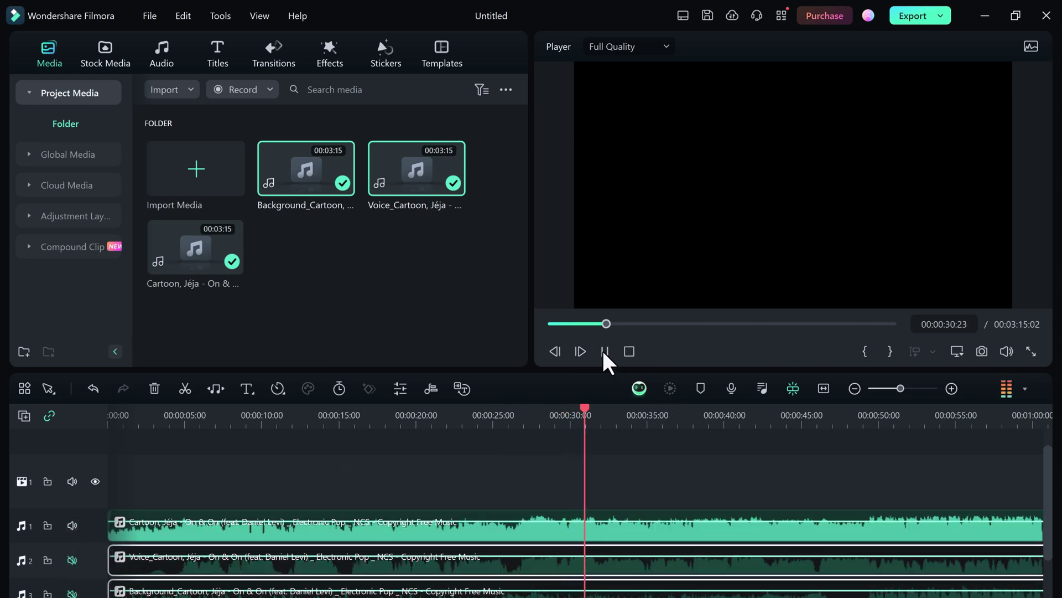
pyautogui.click(605, 351)
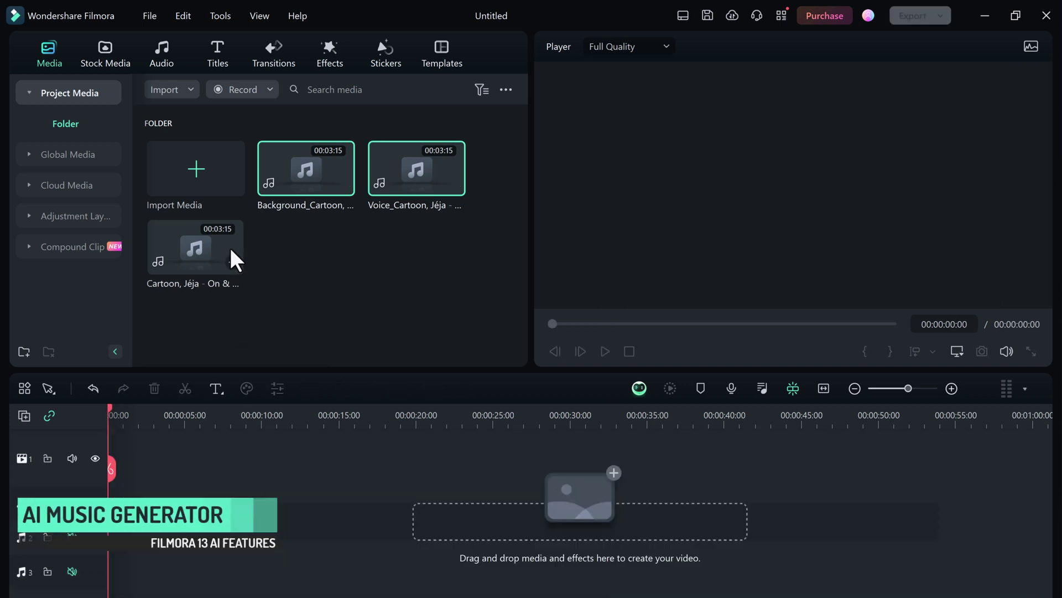
# Go to the Audio library and open its AI Music section
pyautogui.click(167, 64)
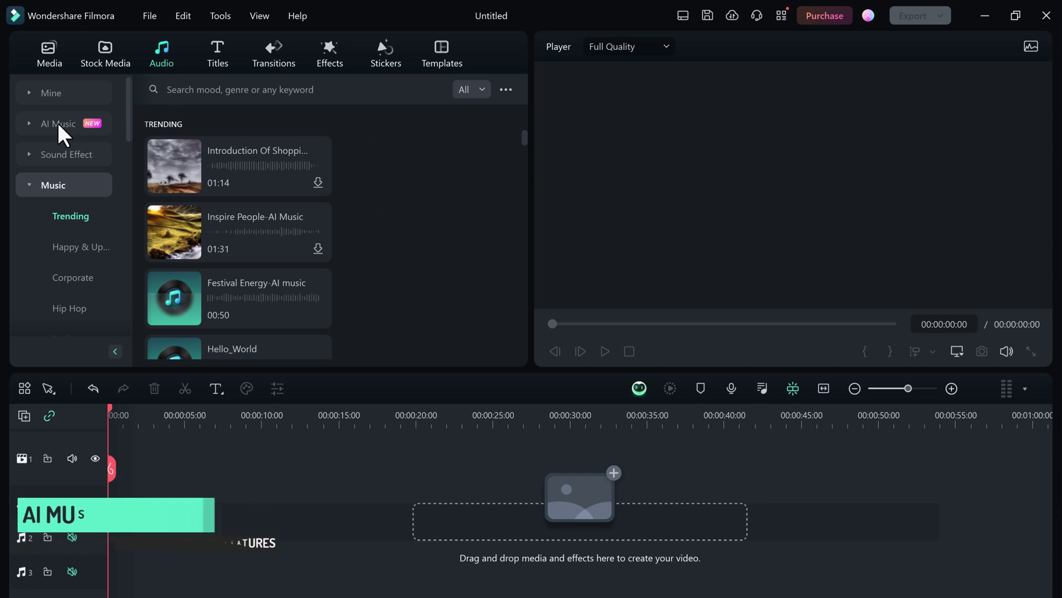
pyautogui.click(57, 123)
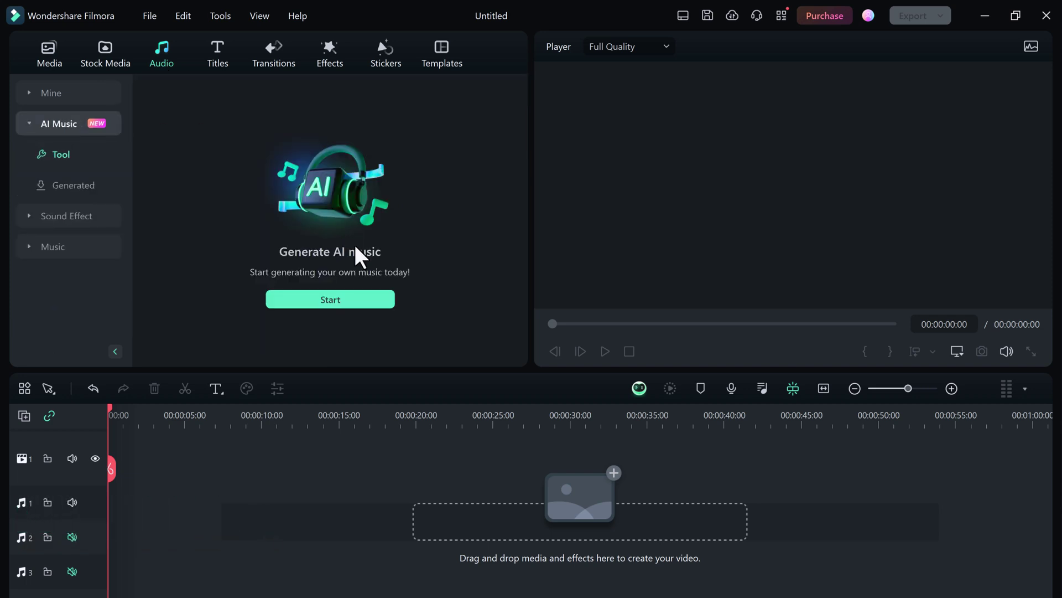
# Launch the AI Music Generator and choose the Happy mood after trying Sad and Epic
pyautogui.click(360, 299)
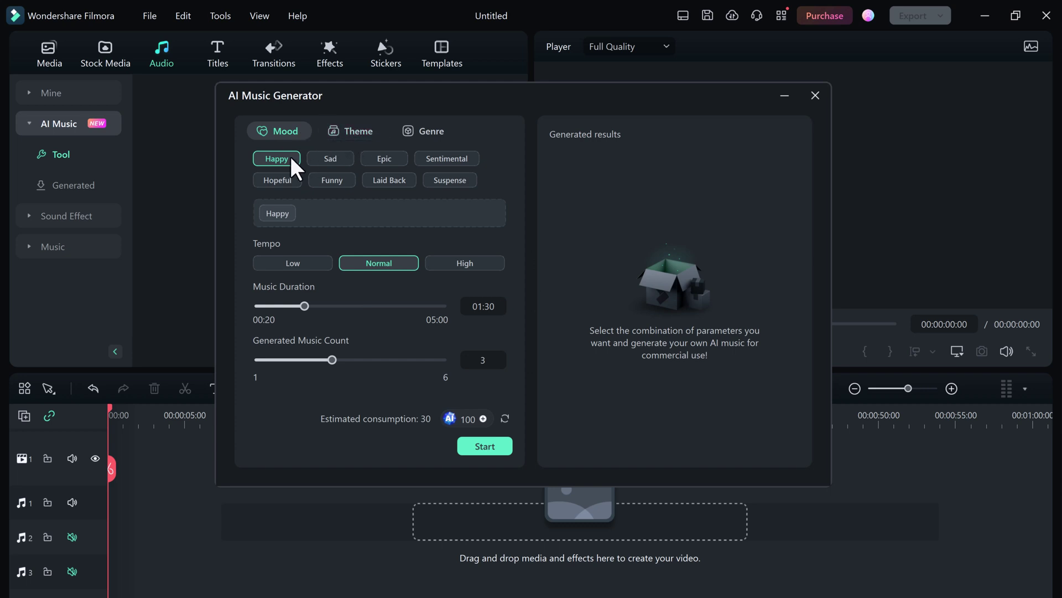
pyautogui.click(351, 156)
pyautogui.click(383, 157)
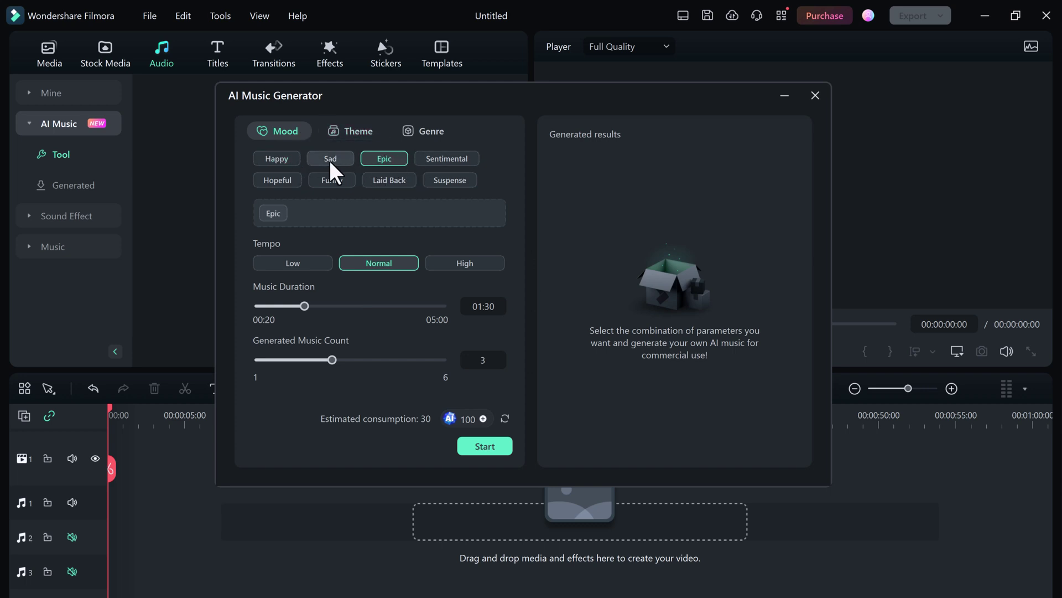
pyautogui.click(285, 162)
# Add Vlogs as the music theme and Beats as the genre
pyautogui.click(370, 133)
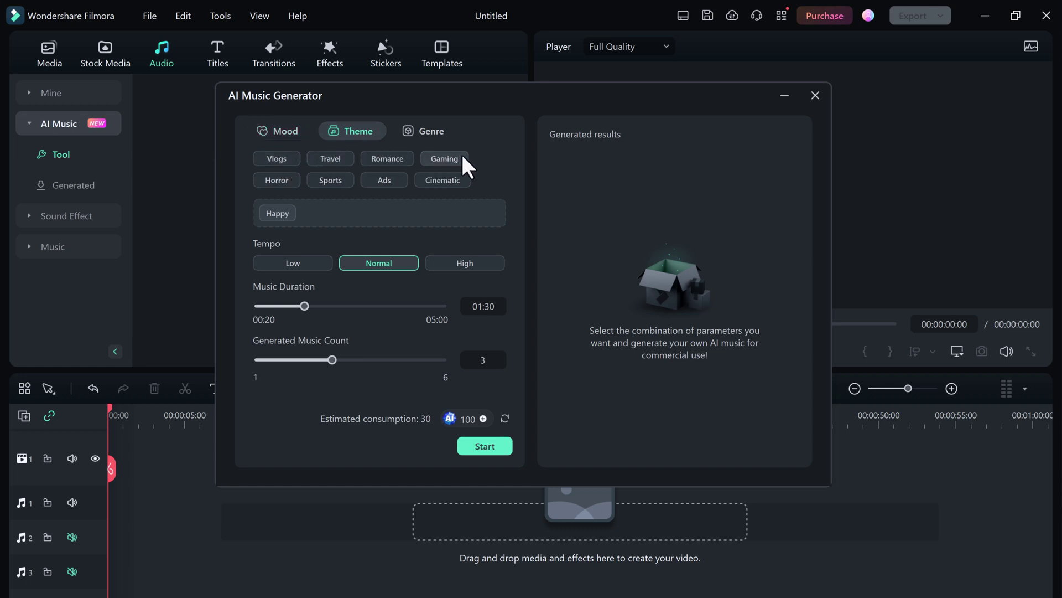
pyautogui.click(277, 159)
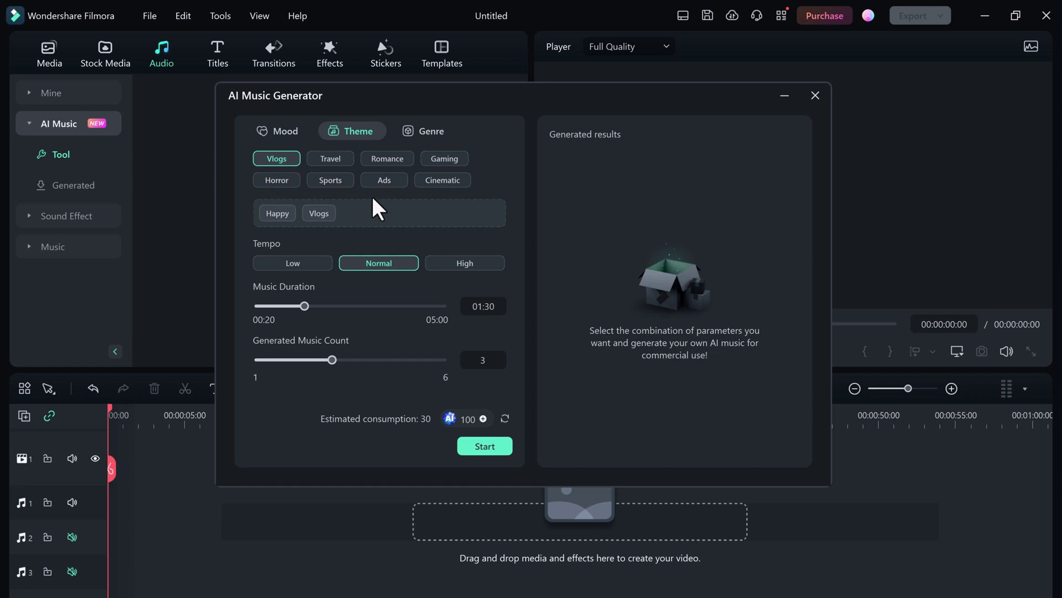
pyautogui.click(429, 139)
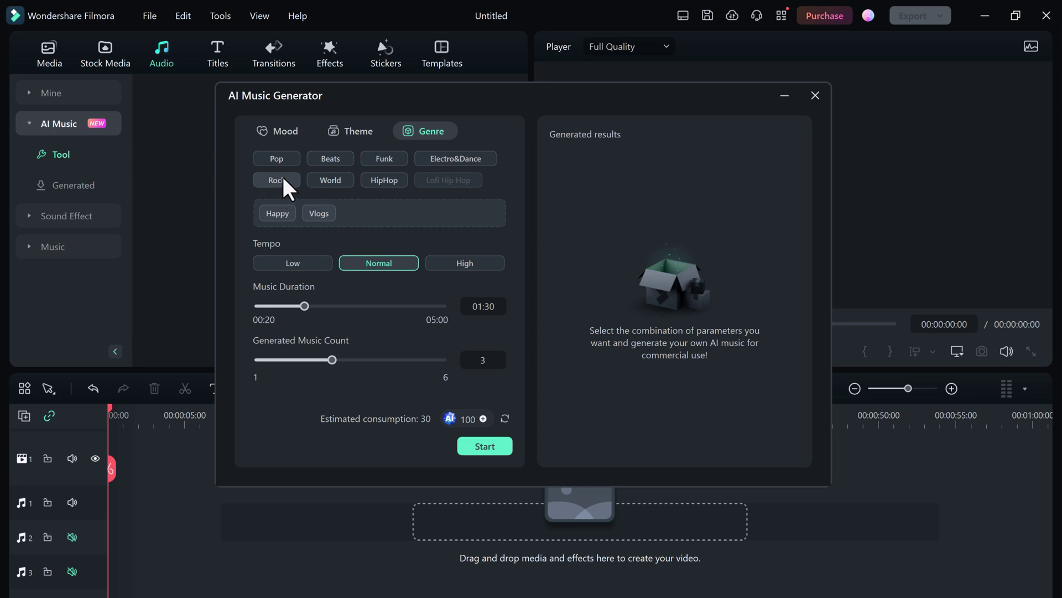
pyautogui.click(327, 159)
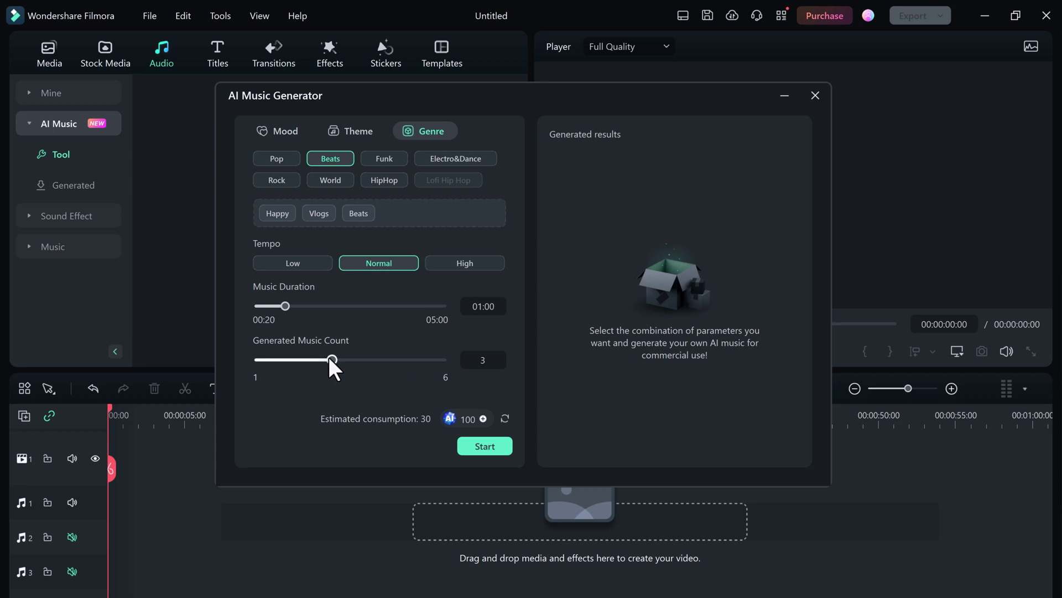
# Generate the AI music tracks and preview both results
pyautogui.click(480, 446)
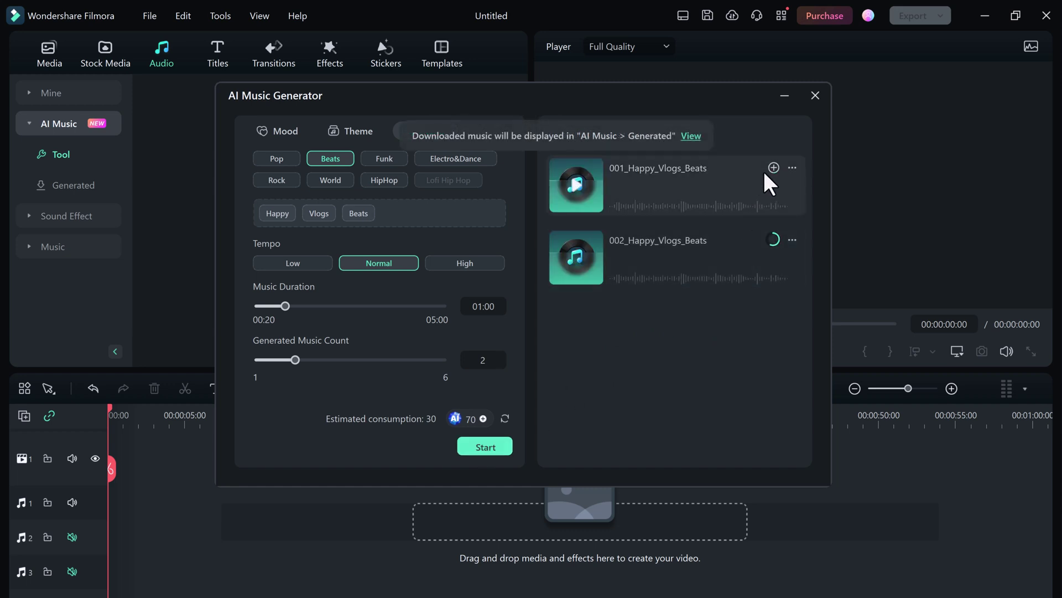
pyautogui.click(576, 184)
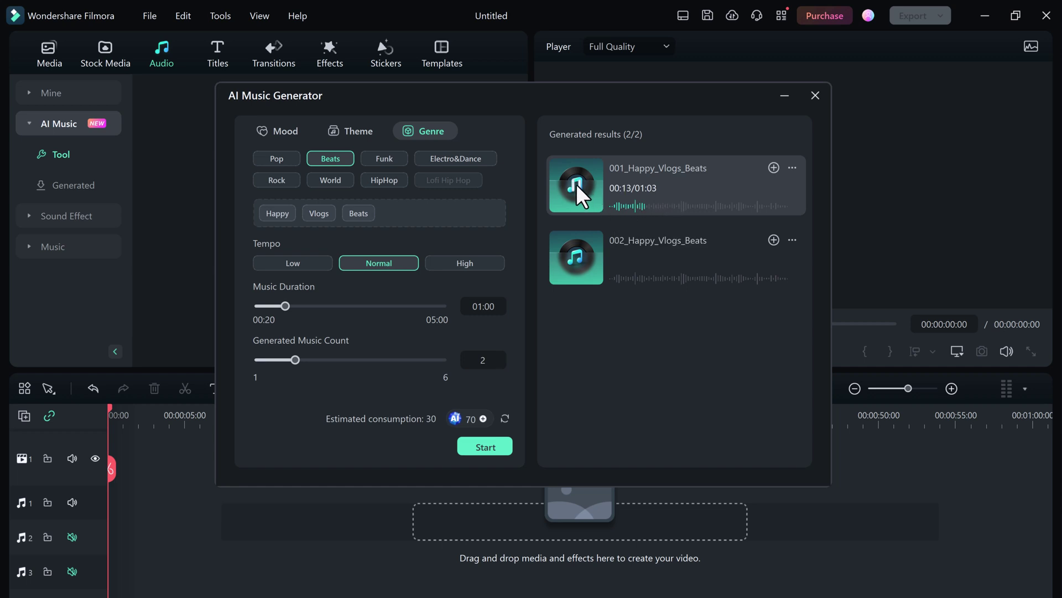
pyautogui.click(574, 258)
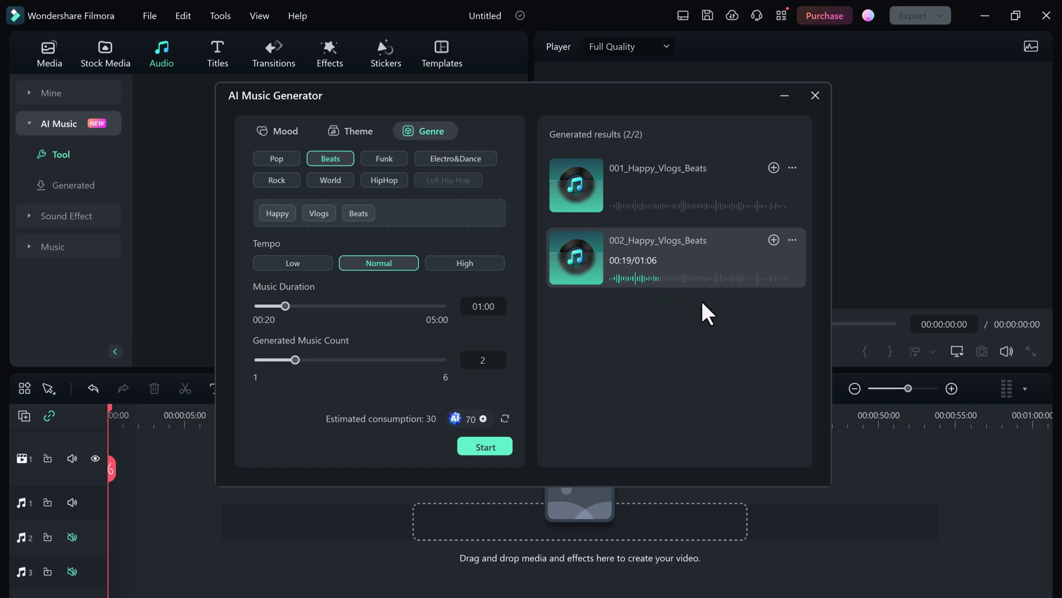
# Add 002_Happy_Vlogs_Beats to the timeline and close the AI Music Generator
pyautogui.click(774, 238)
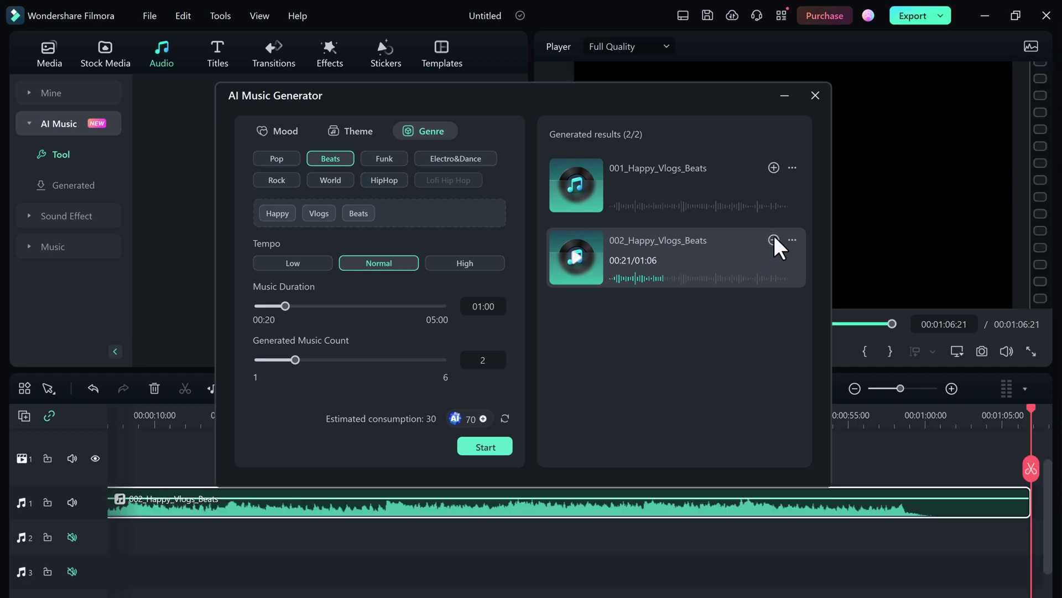
pyautogui.click(815, 95)
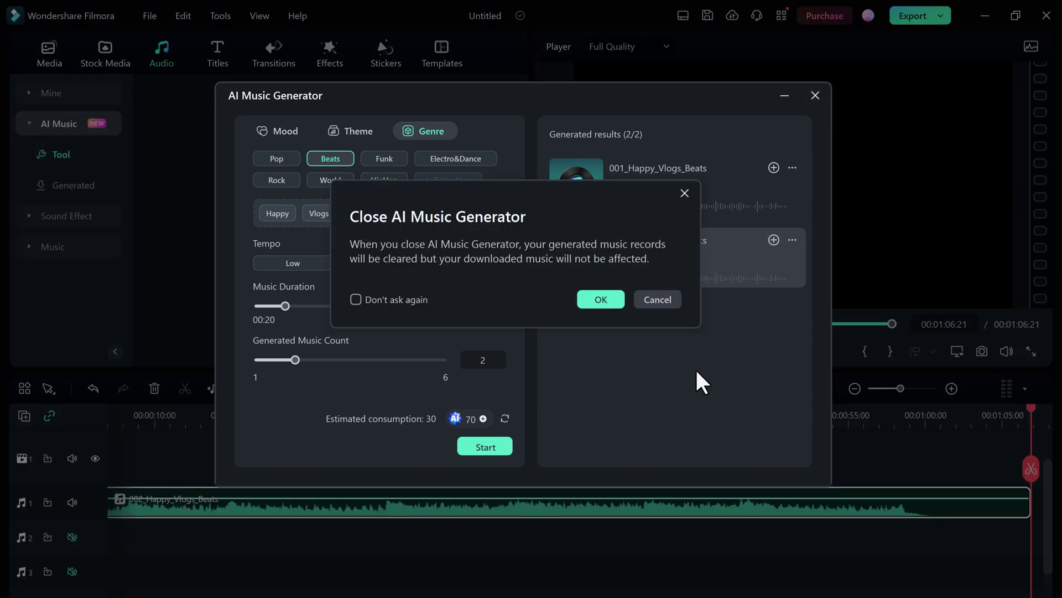
pyautogui.click(601, 299)
pyautogui.click(586, 323)
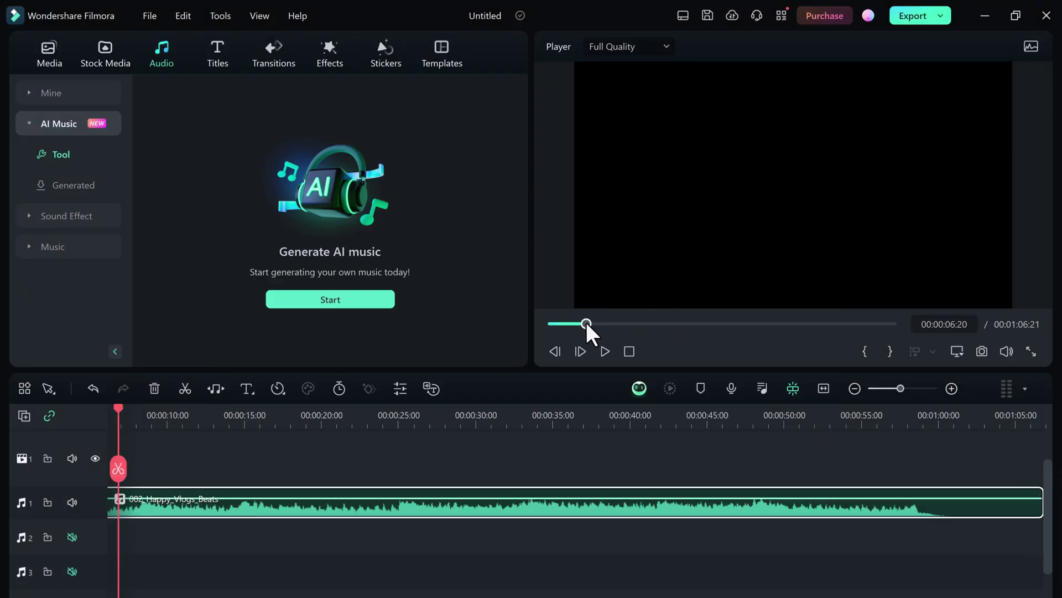
# Return the playhead to the start and delete the 002_Happy_Vlogs_Beats clip
pyautogui.moveTo(586, 323); pyautogui.dragTo(512, 328)
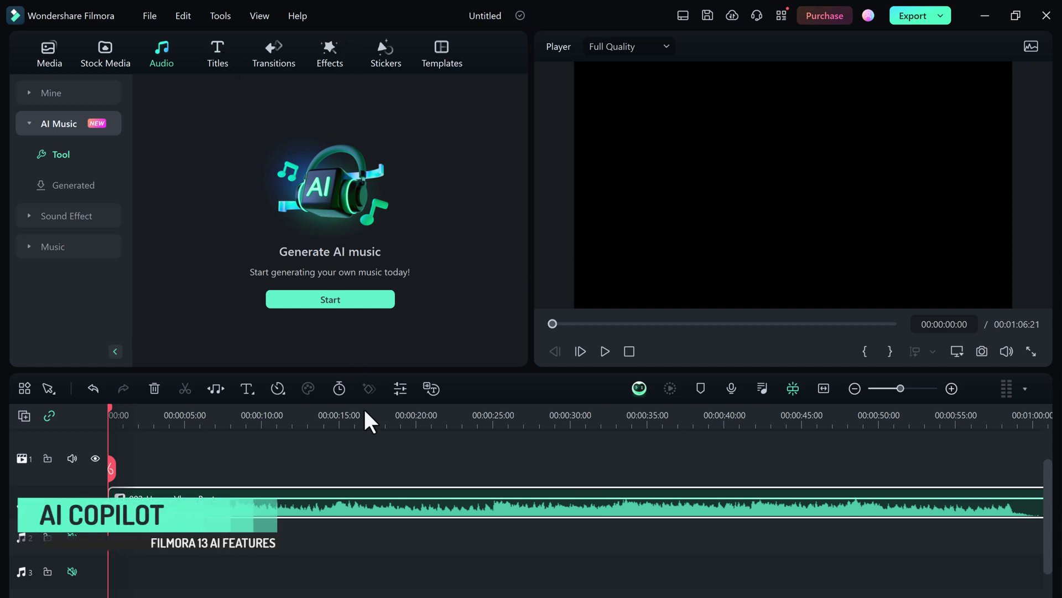
pyautogui.press('Delete')
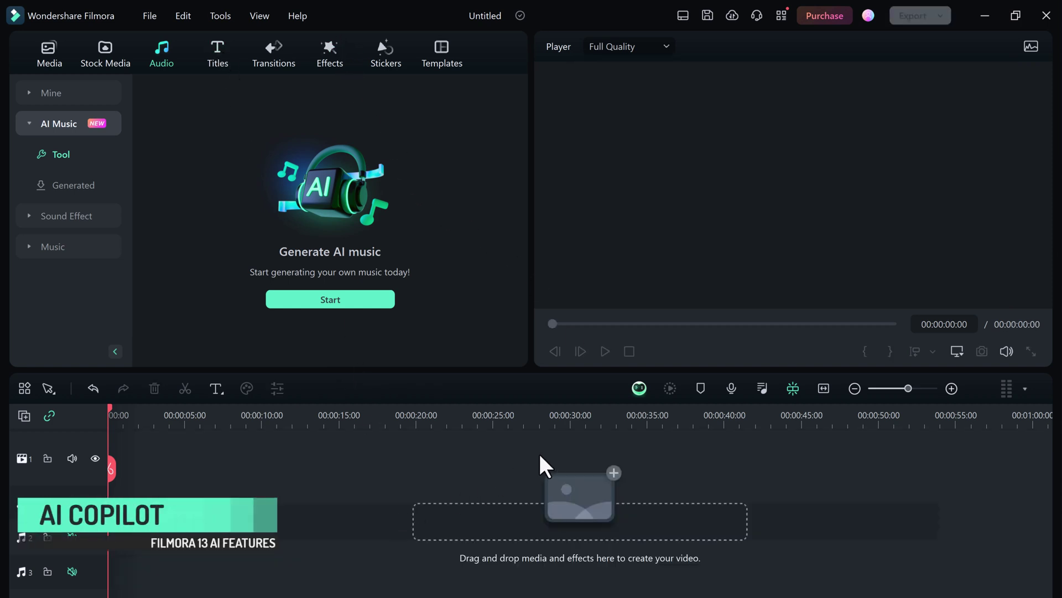
# Ask Filmora Copilot where to find the Slice transition in Filmora
pyautogui.click(639, 388)
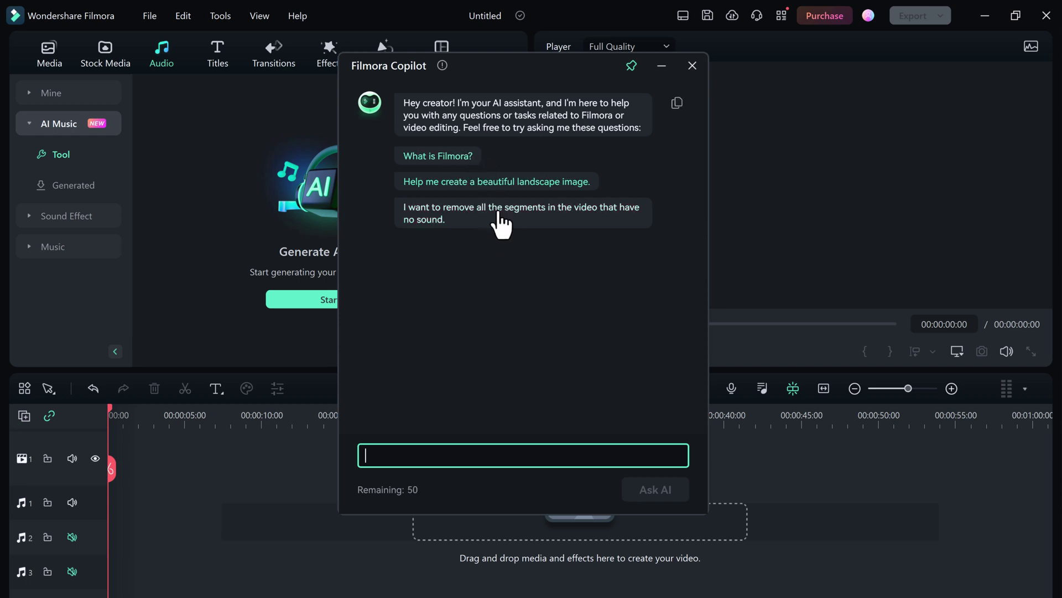
pyautogui.click(531, 454)
pyautogui.write('w')
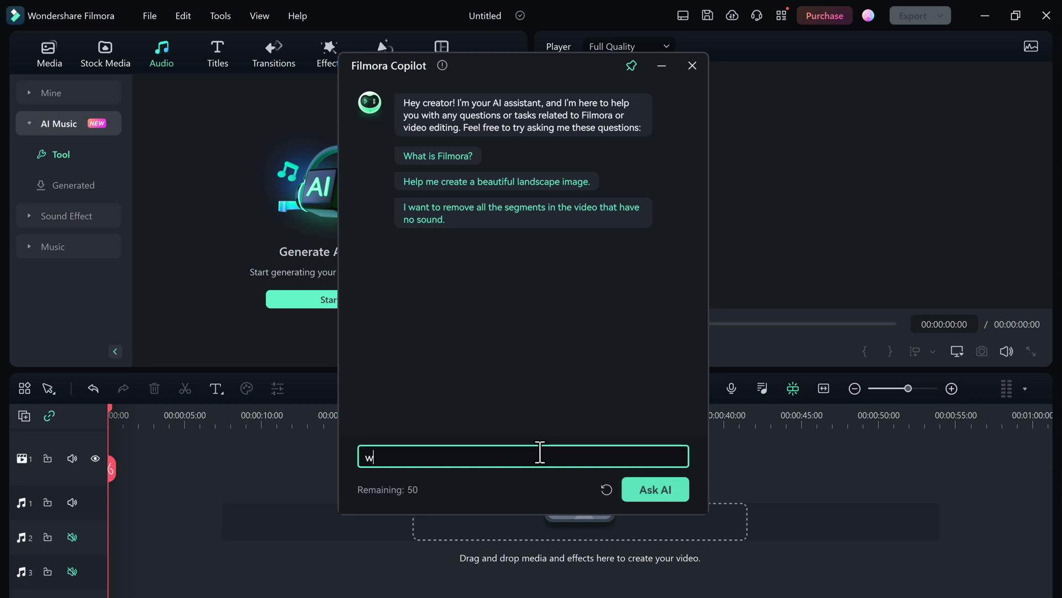
pyautogui.write('here can i find the slice tran')
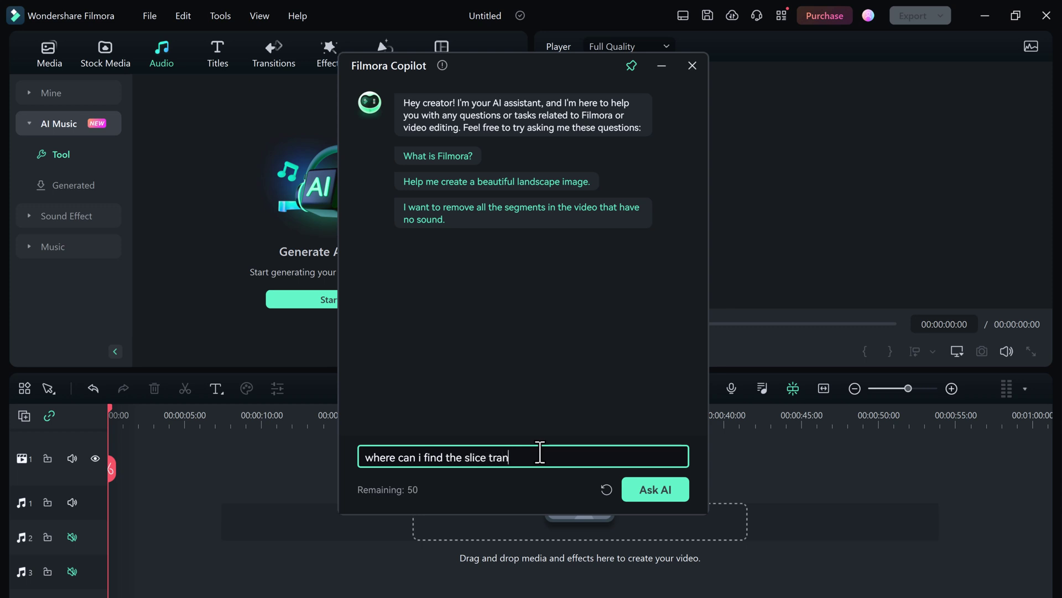
pyautogui.write('ction in filmora')
pyautogui.press('Return')
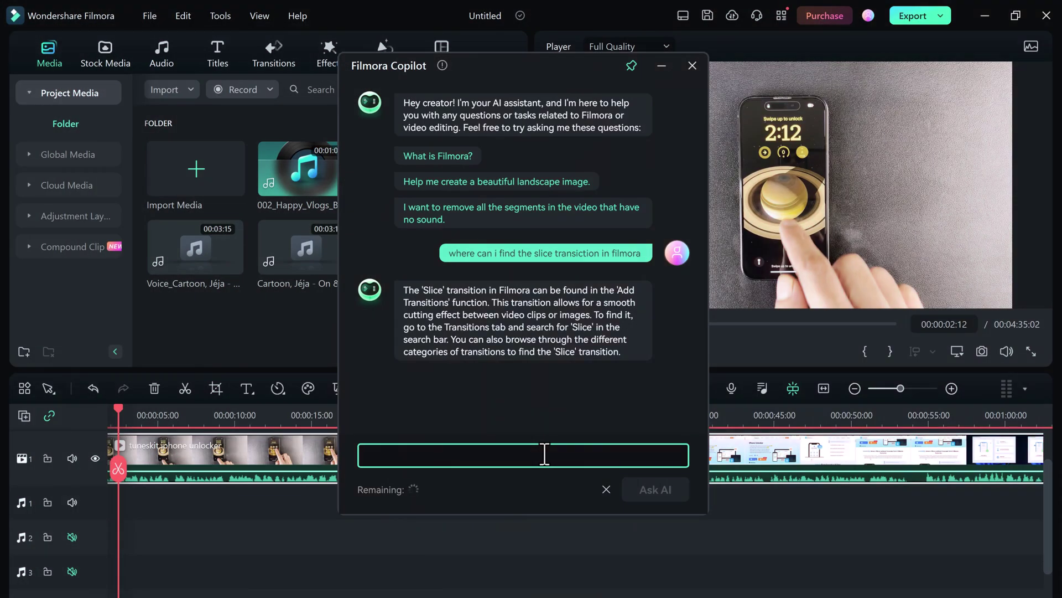
# Ask Copilot how to remove all video segments that have no sound
pyautogui.write('i want to remo')
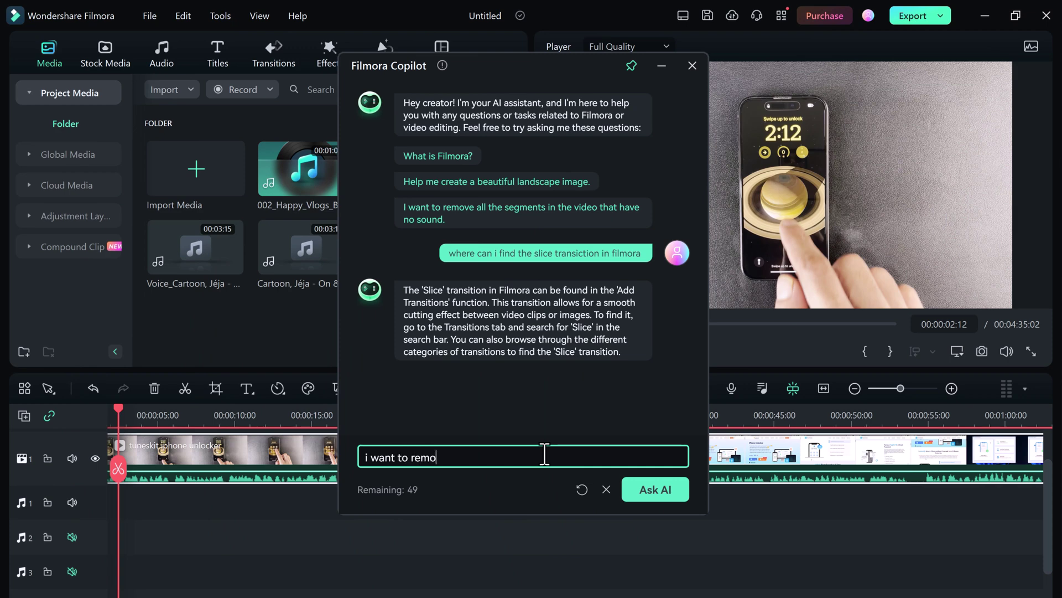
pyautogui.write('ve all the segments')
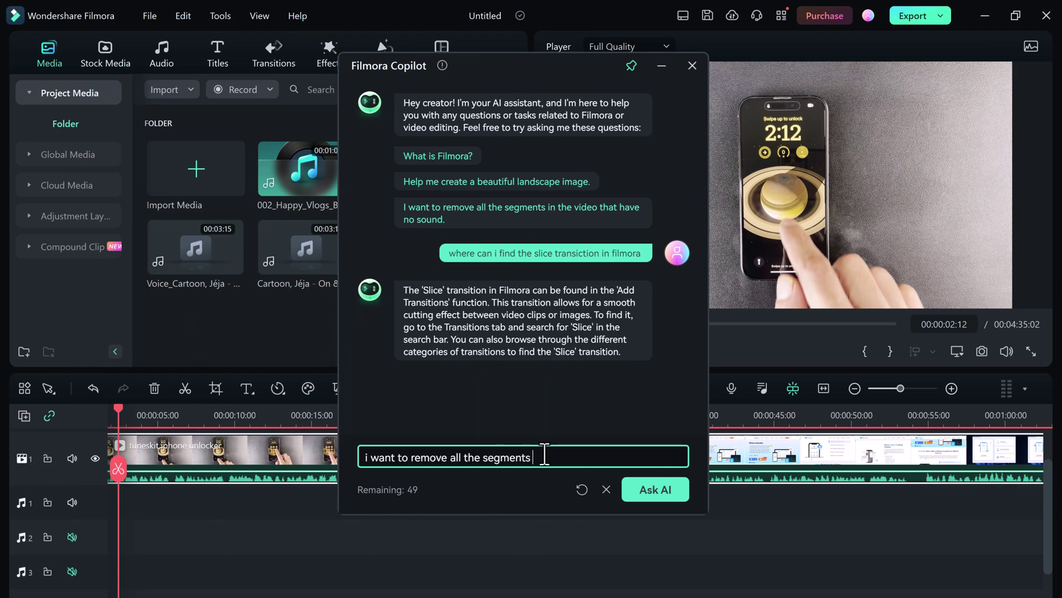
pyautogui.write(' in video withat')
pyautogui.press('BackSpace')
pyautogui.press('BackSpace')
pyautogui.press('BackSpace')
pyautogui.press('BackSpace')
pyautogui.press('BackSpace')
pyautogui.press('BackSpace')
pyautogui.write('that have no sound')
pyautogui.click(662, 495)
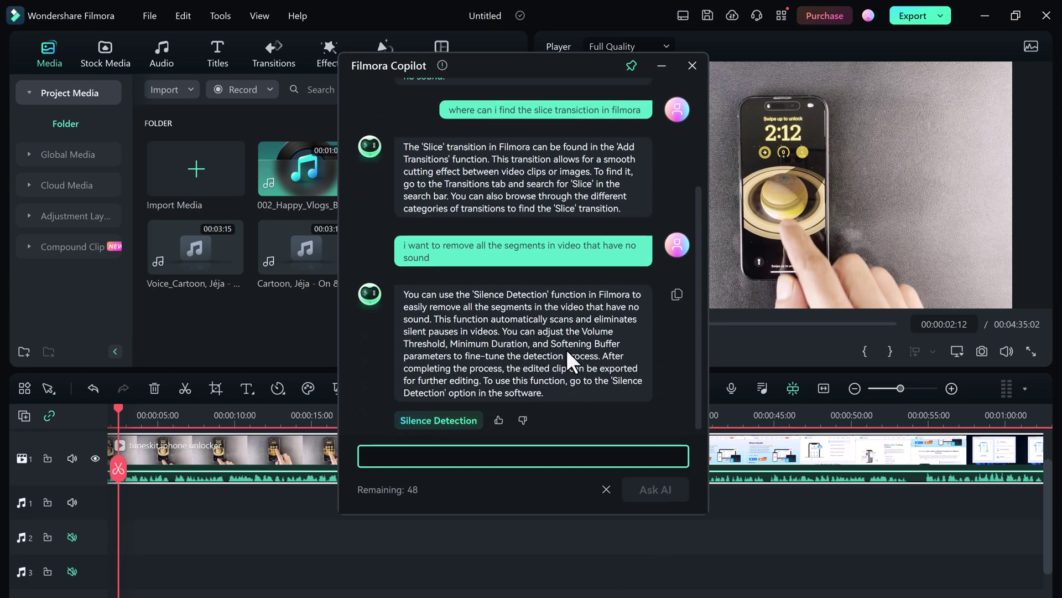
# Open Silence Detection, review several detected silent segments including the ending one, then close it
pyautogui.click(429, 425)
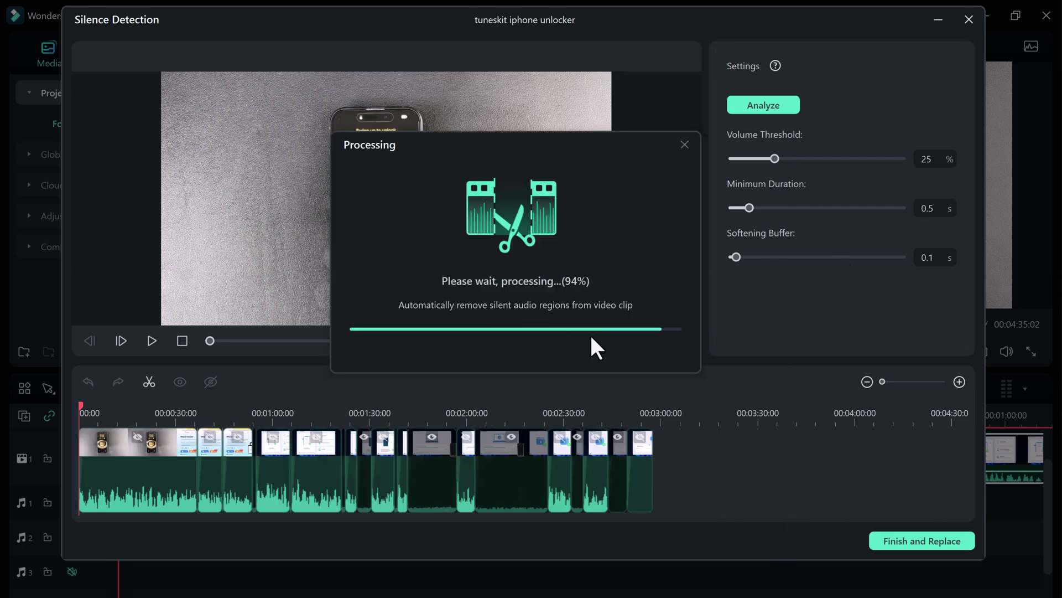
pyautogui.click(431, 493)
pyautogui.click(521, 493)
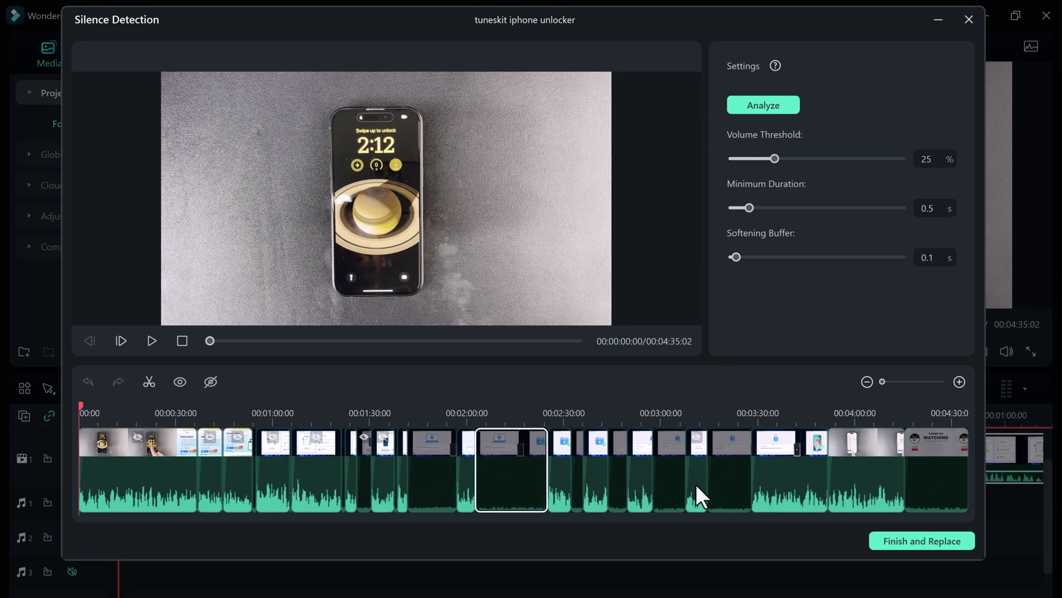
pyautogui.click(956, 503)
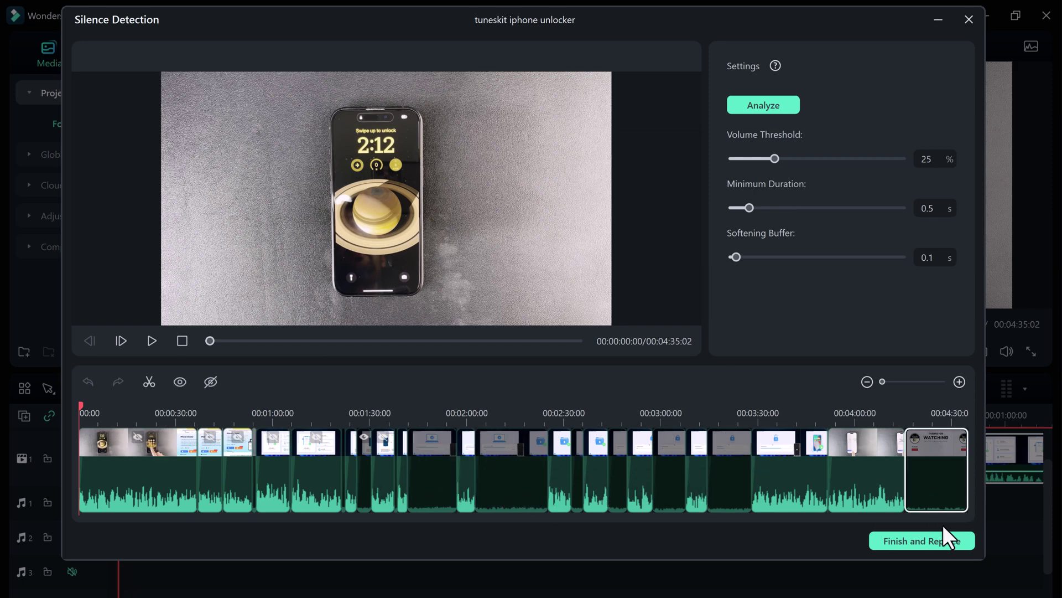
pyautogui.click(969, 20)
# Exit Silence Detection without replacing the clip and ask Copilot 'how to create ai image'
pyautogui.click(601, 304)
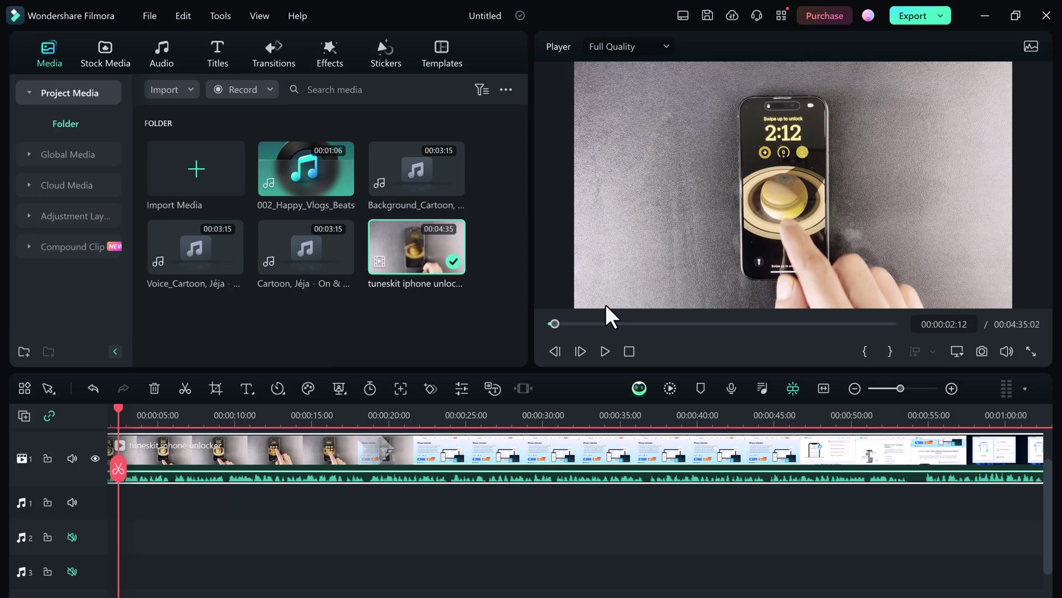
pyautogui.click(640, 388)
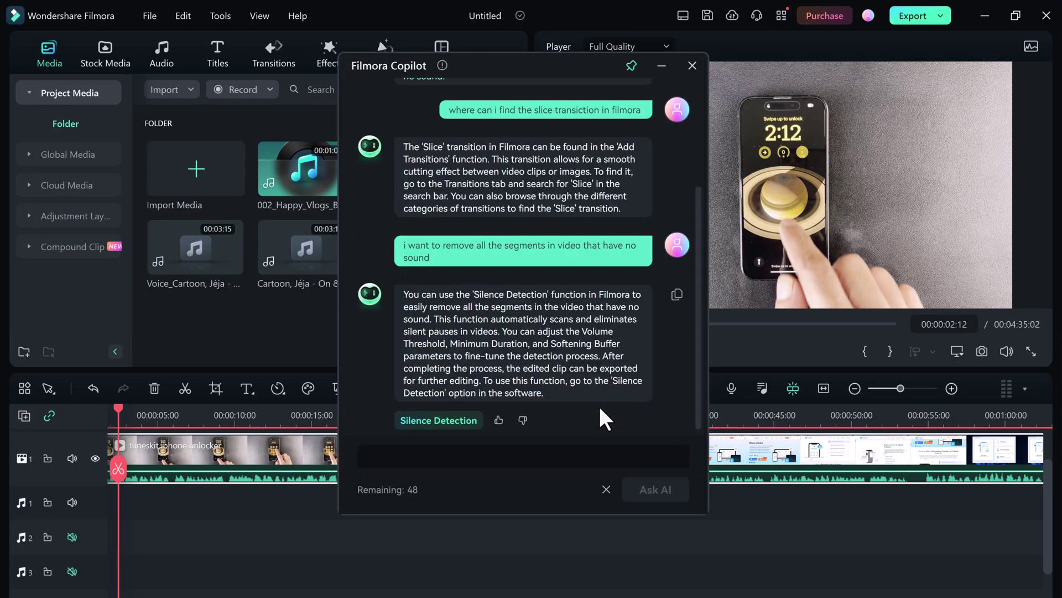
pyautogui.click(517, 462)
pyautogui.write('how to create ai image')
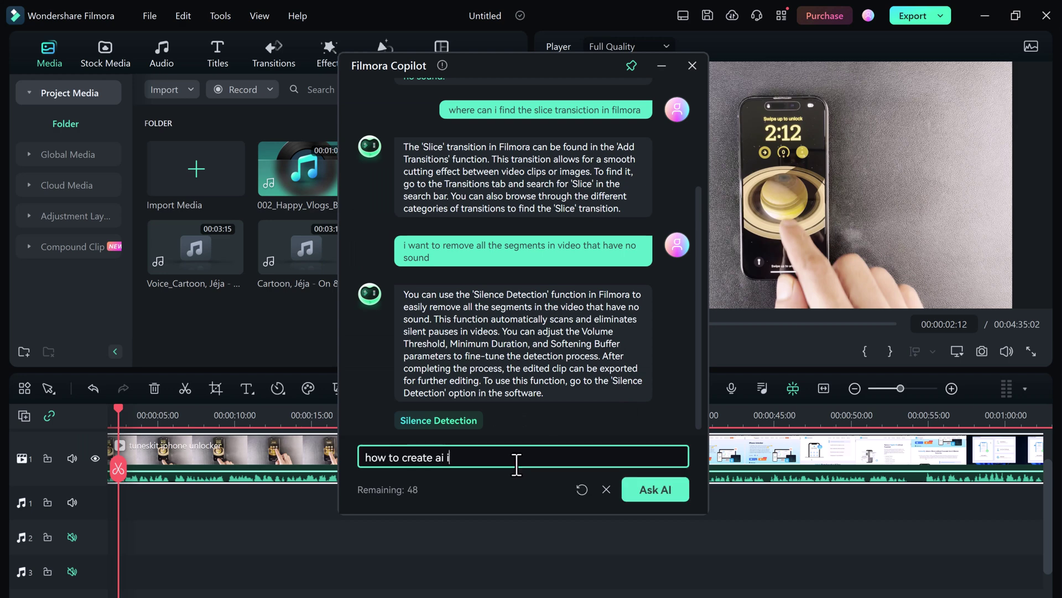
pyautogui.click(672, 497)
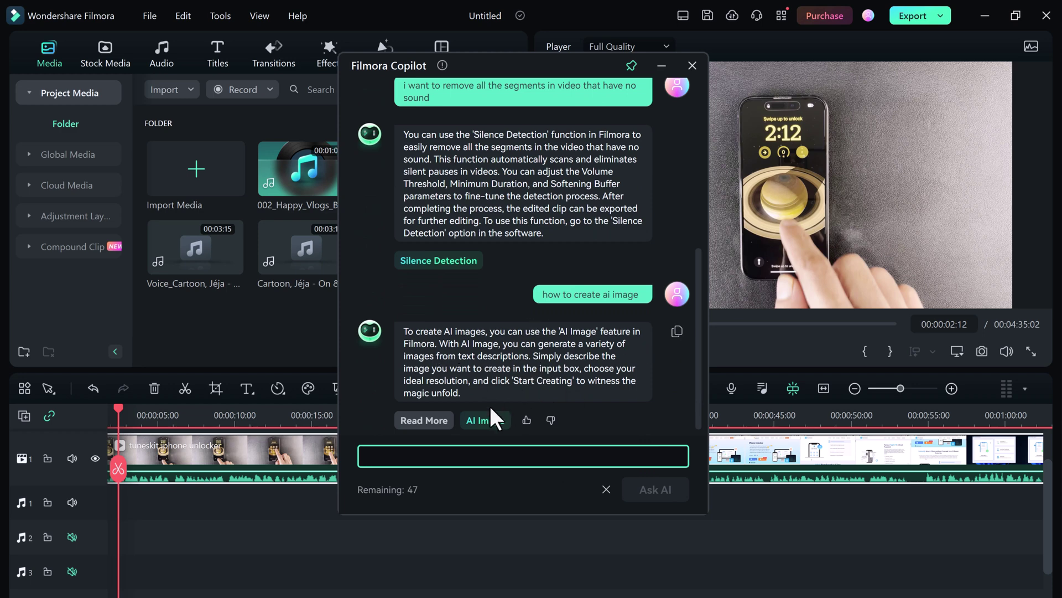
# Generate 1:1 Cyberpunk AI images from the prompt 'dance background'
pyautogui.click(487, 420)
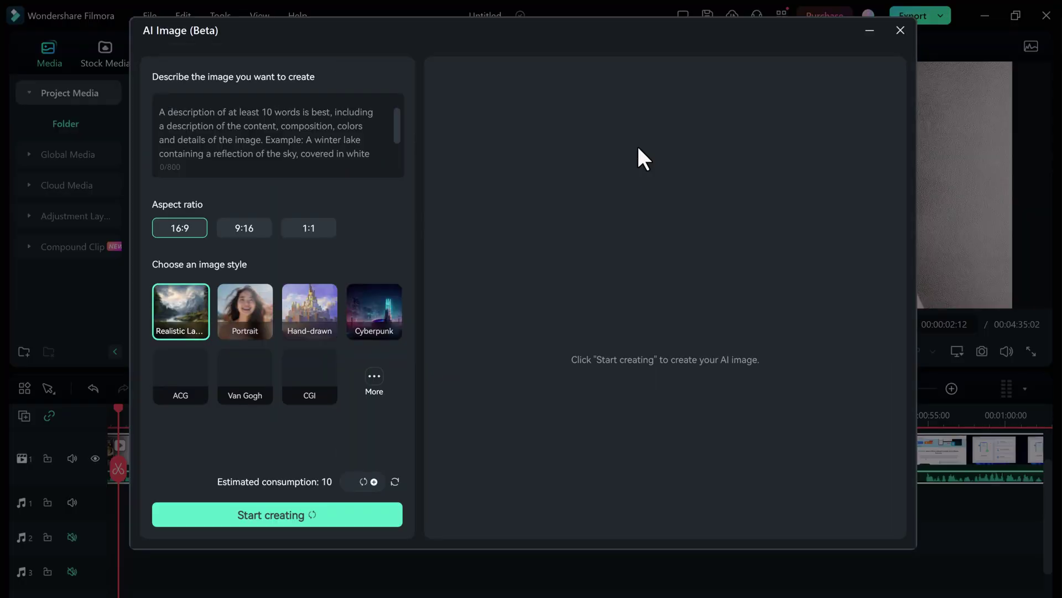
pyautogui.click(238, 126)
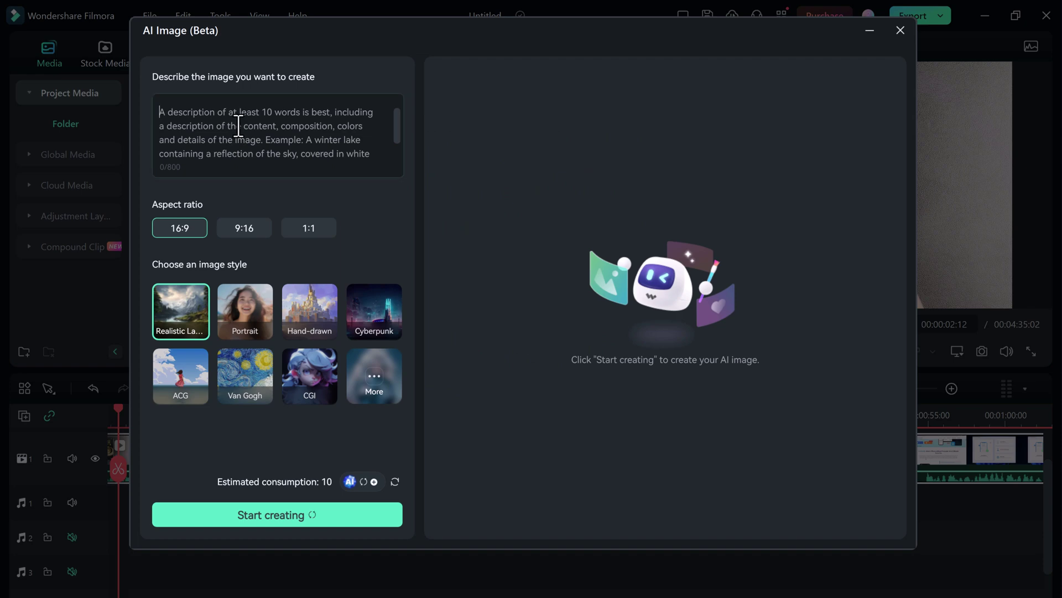
pyautogui.write('dan')
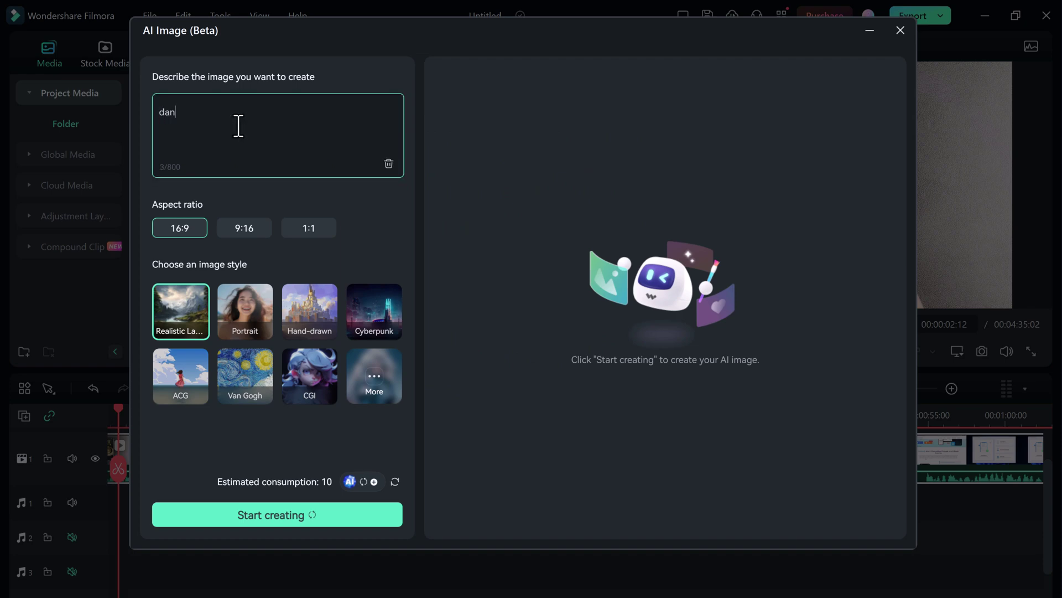
pyautogui.write('ce background')
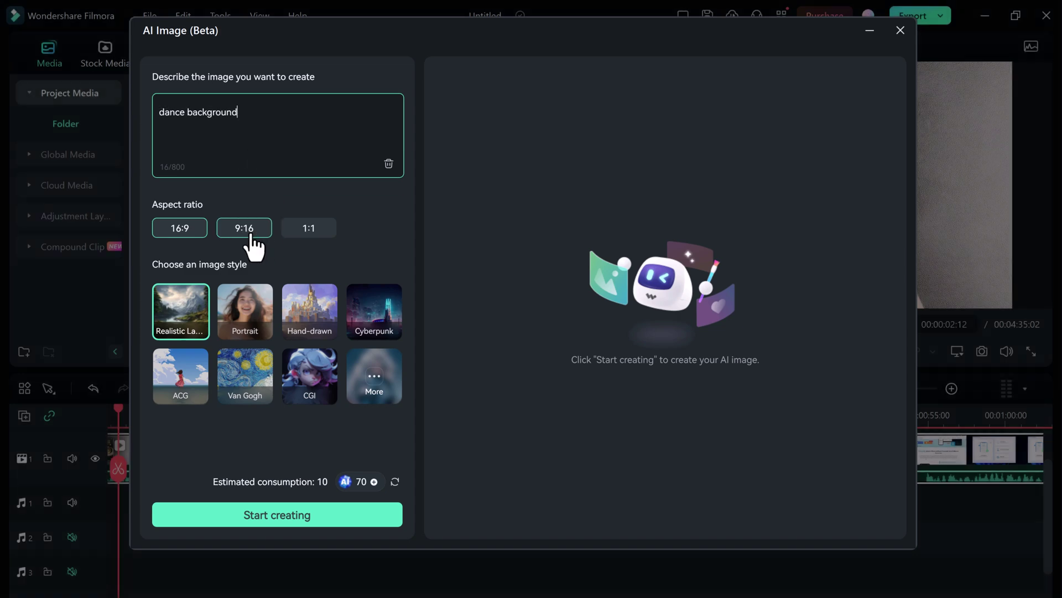
pyautogui.click(302, 229)
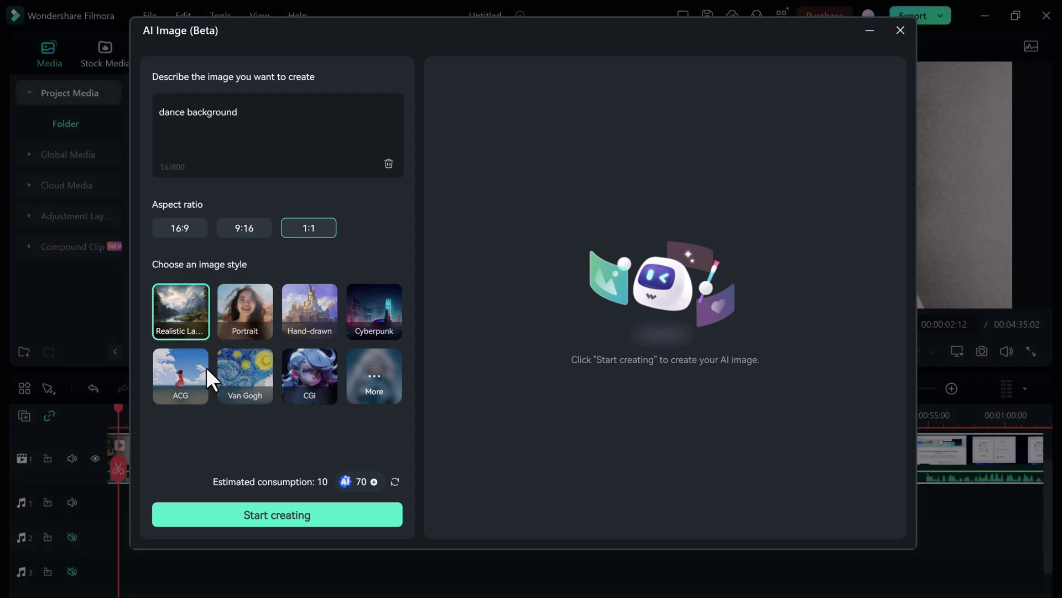
pyautogui.click(386, 320)
pyautogui.click(307, 519)
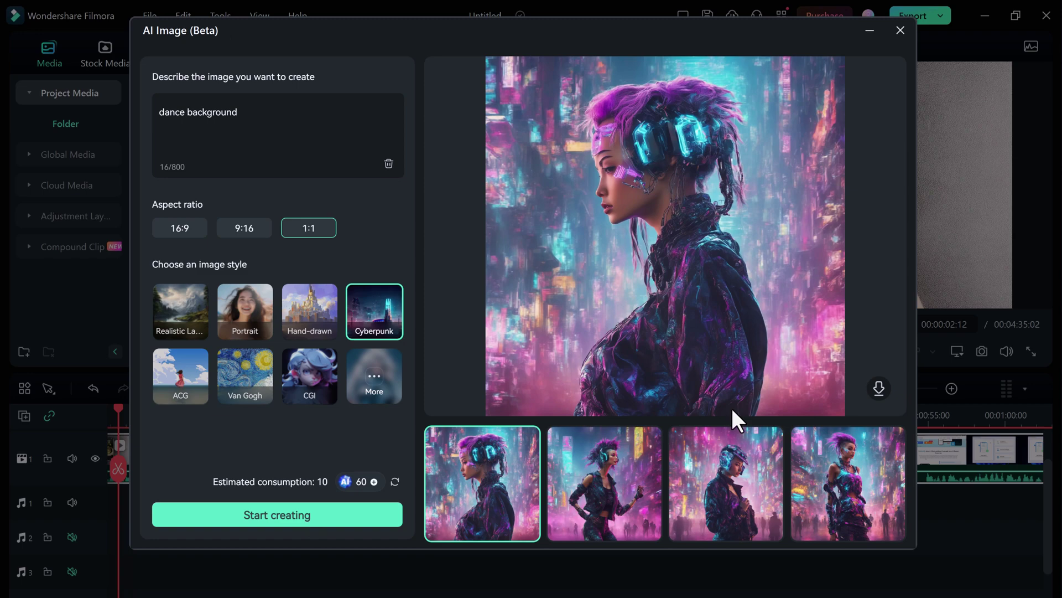
# Compare the four generated images, then close AI Image
pyautogui.click(631, 477)
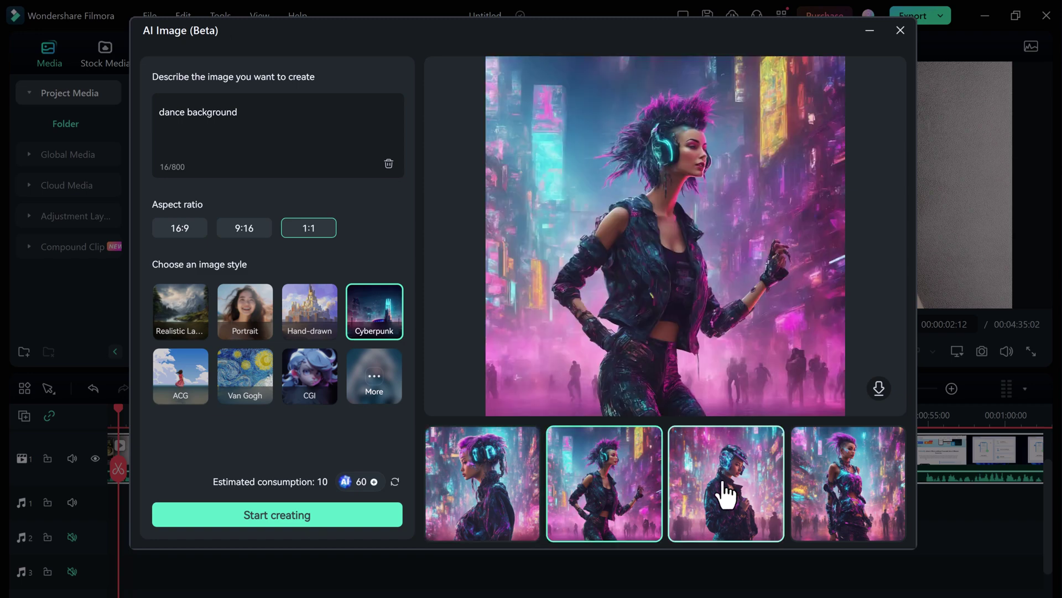
pyautogui.click(719, 484)
pyautogui.click(813, 487)
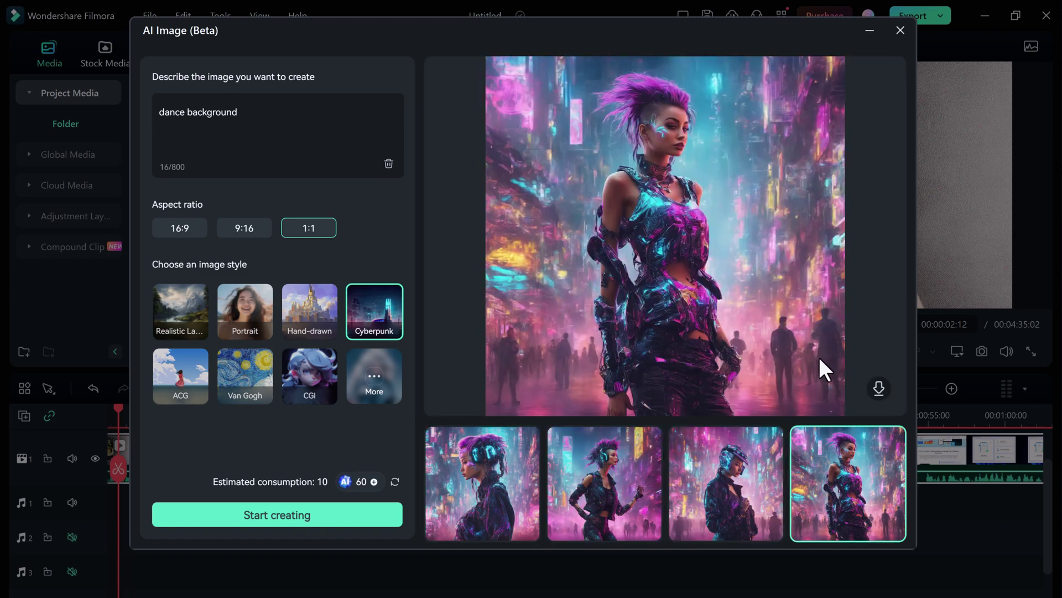
pyautogui.click(900, 31)
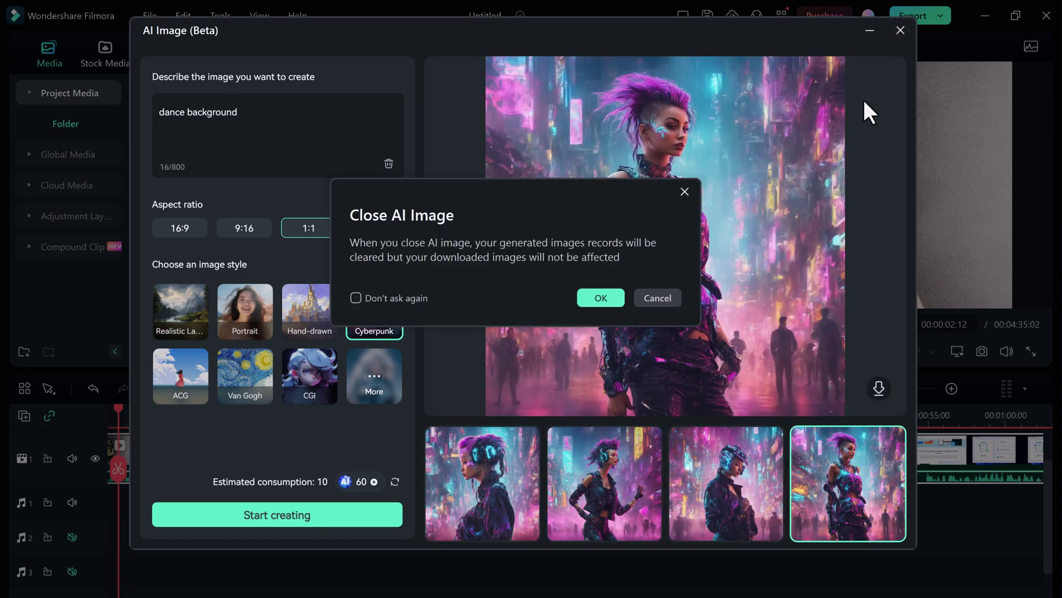
pyautogui.click(619, 296)
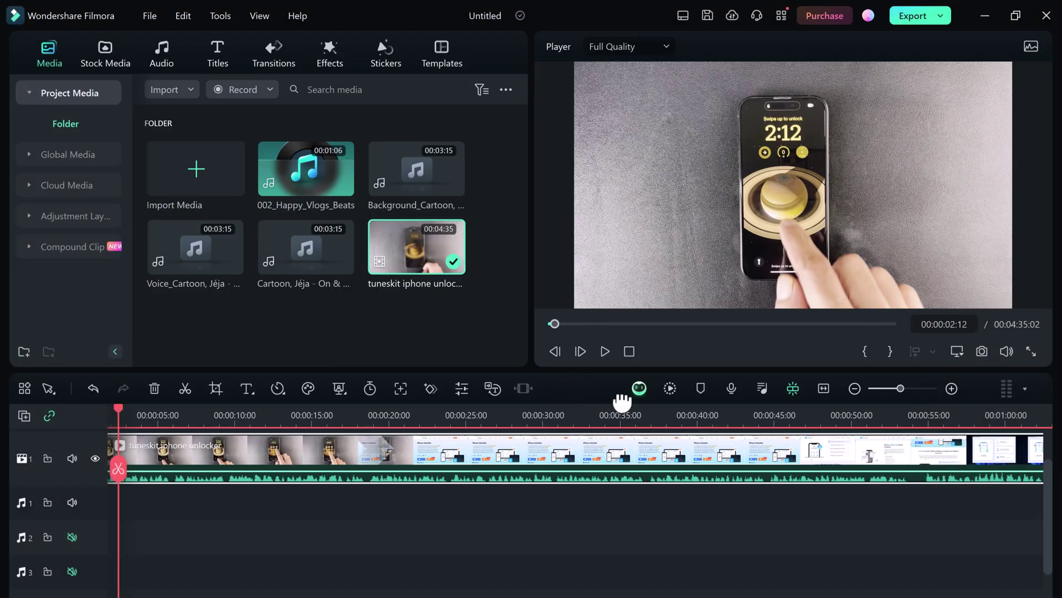
# Ask Copilot 'where to find ai portraits'
pyautogui.click(636, 390)
pyautogui.click(456, 458)
pyautogui.write('where to find ai portraits')
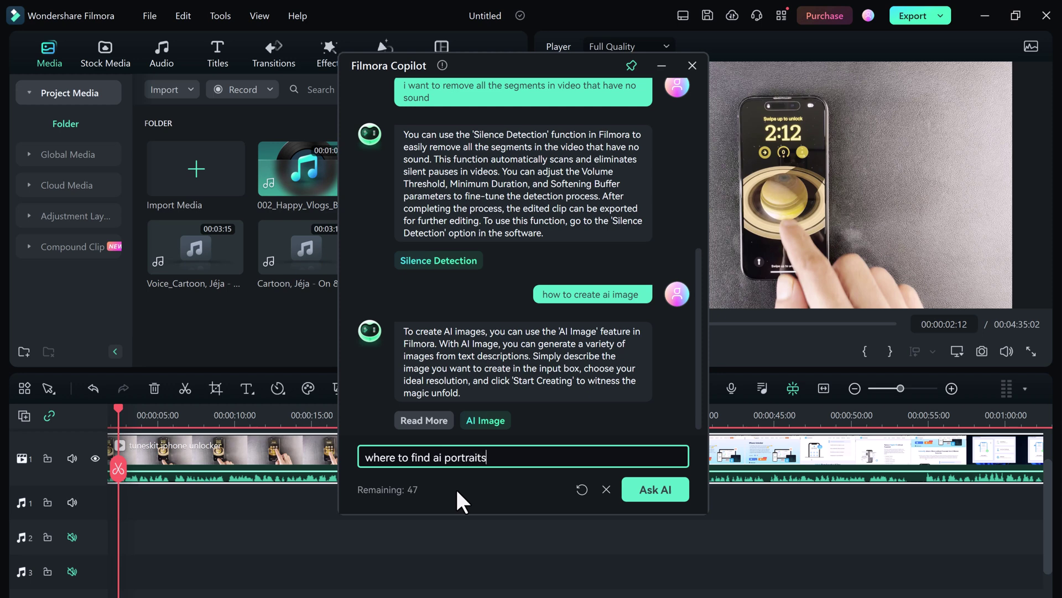
pyautogui.click(663, 488)
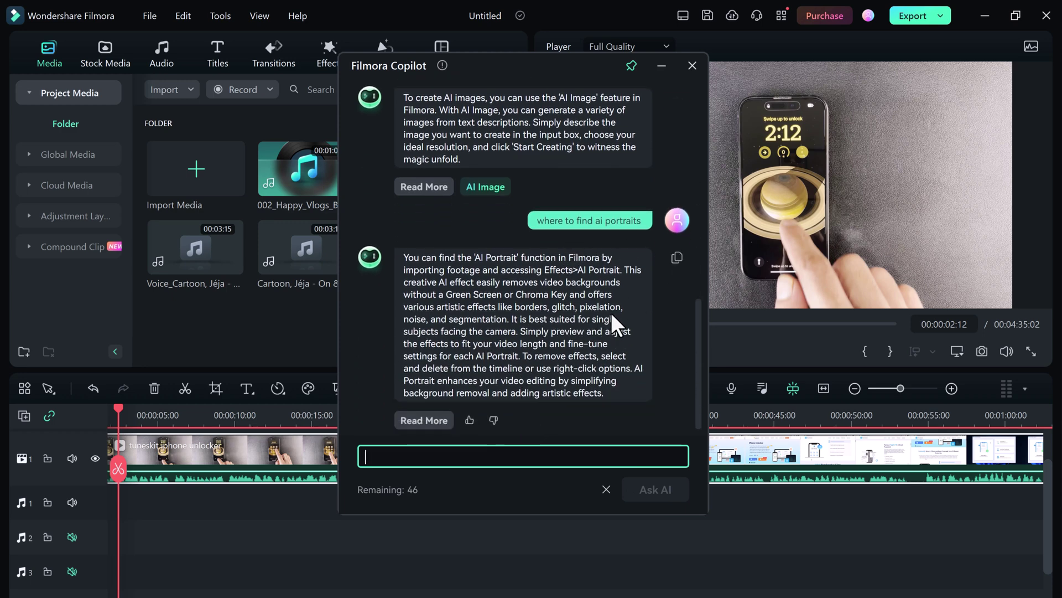
# Close Copilot and browse the trending effects in the Effects library
pyautogui.click(692, 66)
pyautogui.click(340, 51)
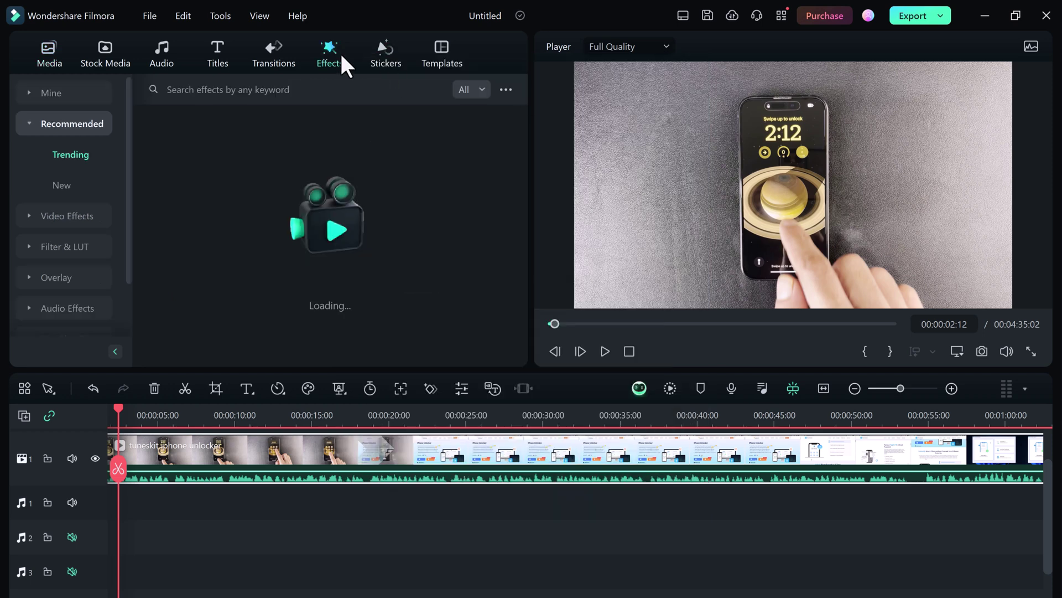
pyautogui.scroll(-1, 44, 199)
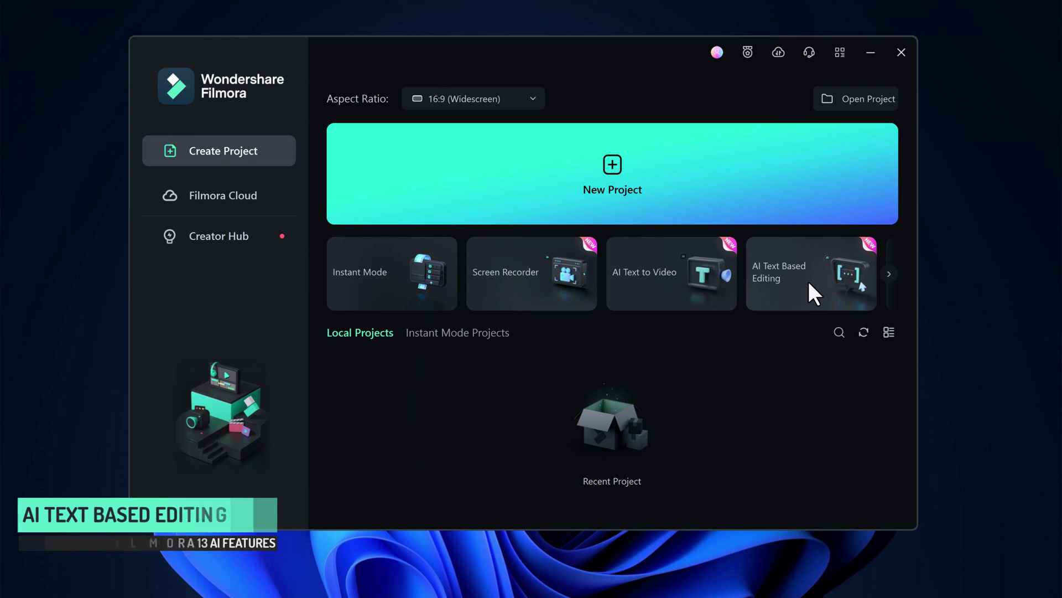
# Start AI Text Based Editing on the 'tuneskit iphone unlocker' video with English (US) transcription
pyautogui.click(809, 282)
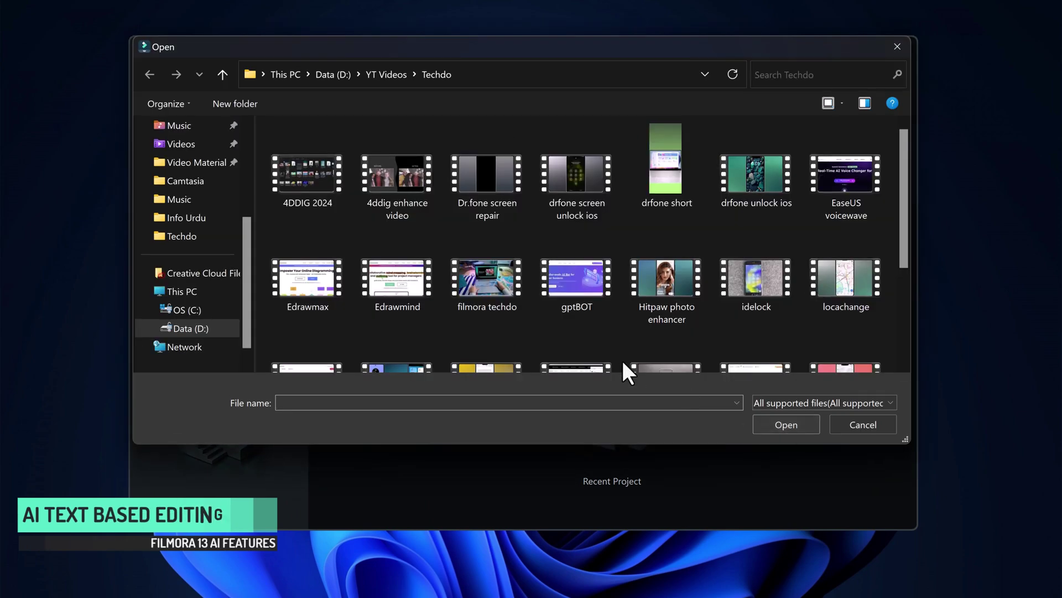
pyautogui.scroll(-3, 647, 266)
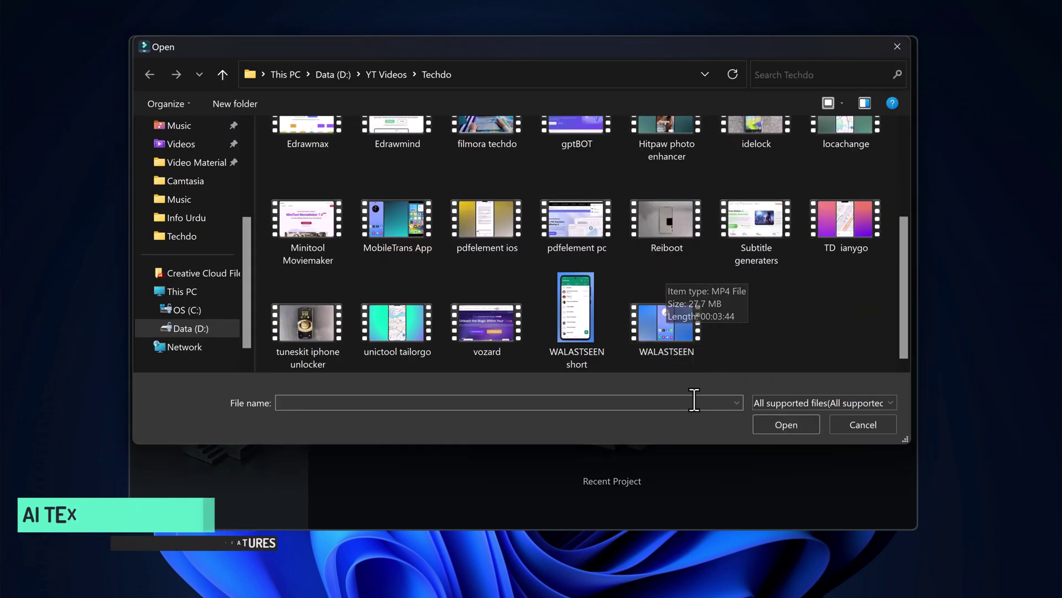
pyautogui.doubleClick(321, 315)
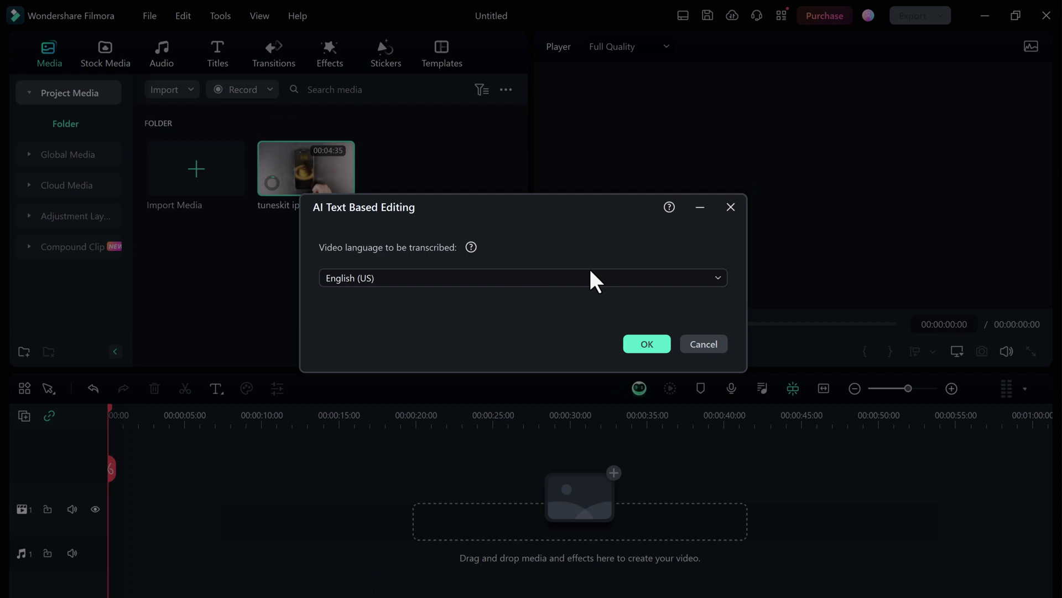
pyautogui.click(634, 344)
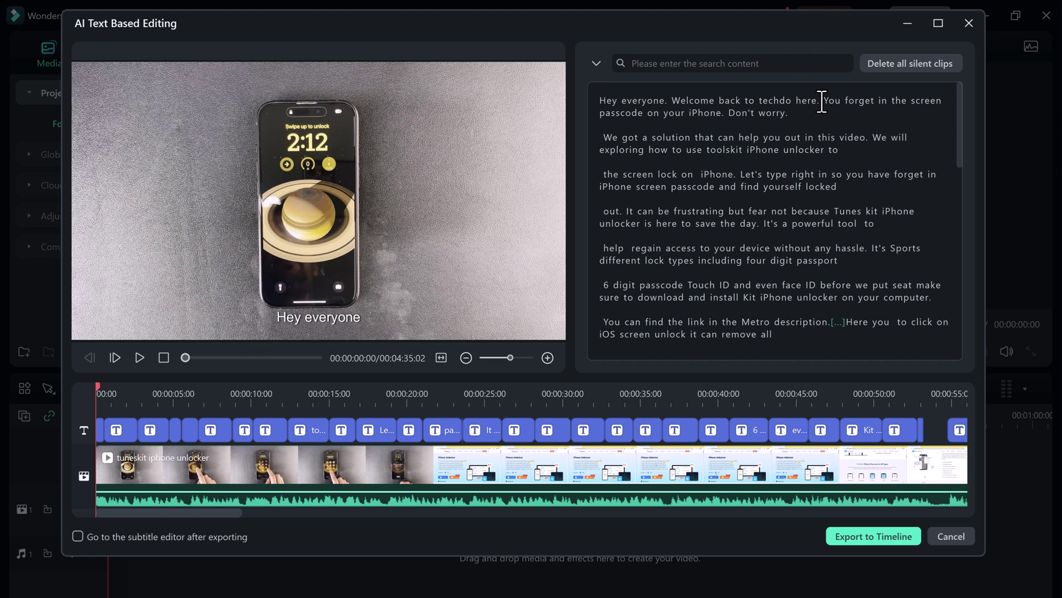
# Delete the sentence 'Hey everyone. Welcome back to techdo here.' from the transcript
pyautogui.moveTo(824, 100); pyautogui.dragTo(600, 100)
pyautogui.rightClick(607, 105)
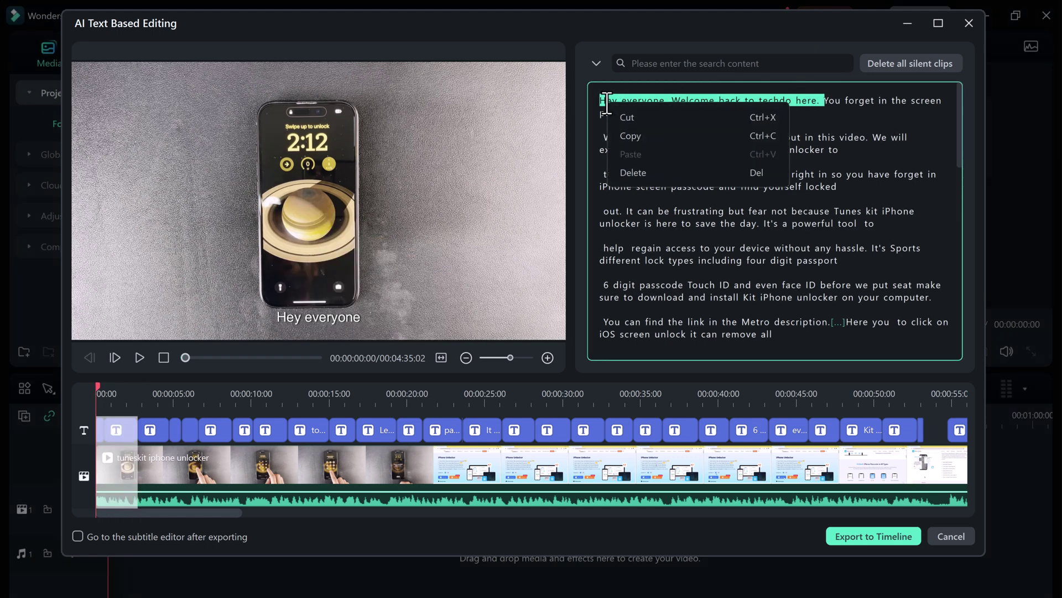
pyautogui.click(647, 170)
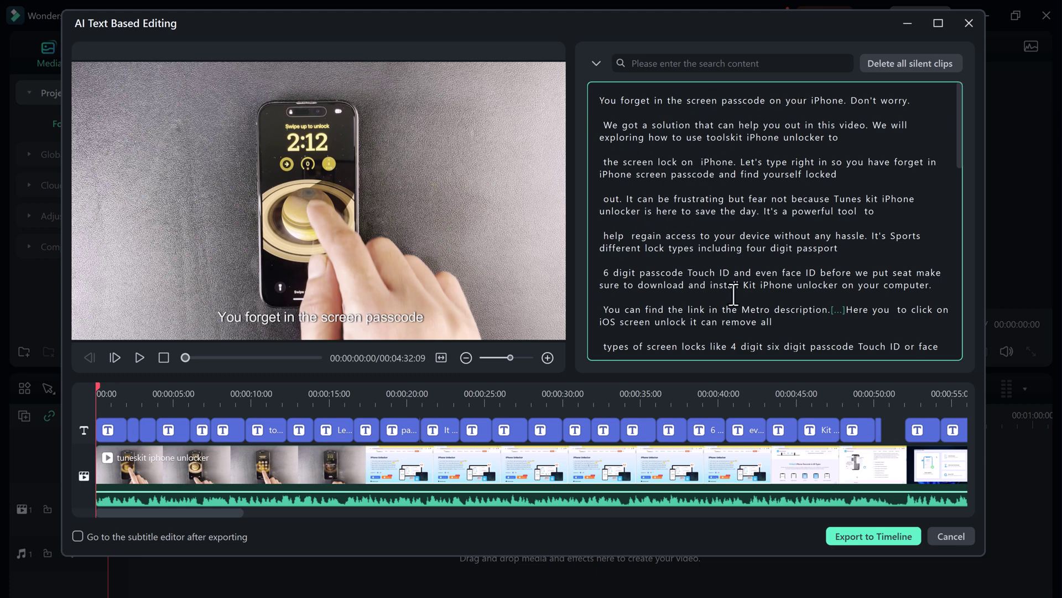
pyautogui.scroll(-1, 824, 279)
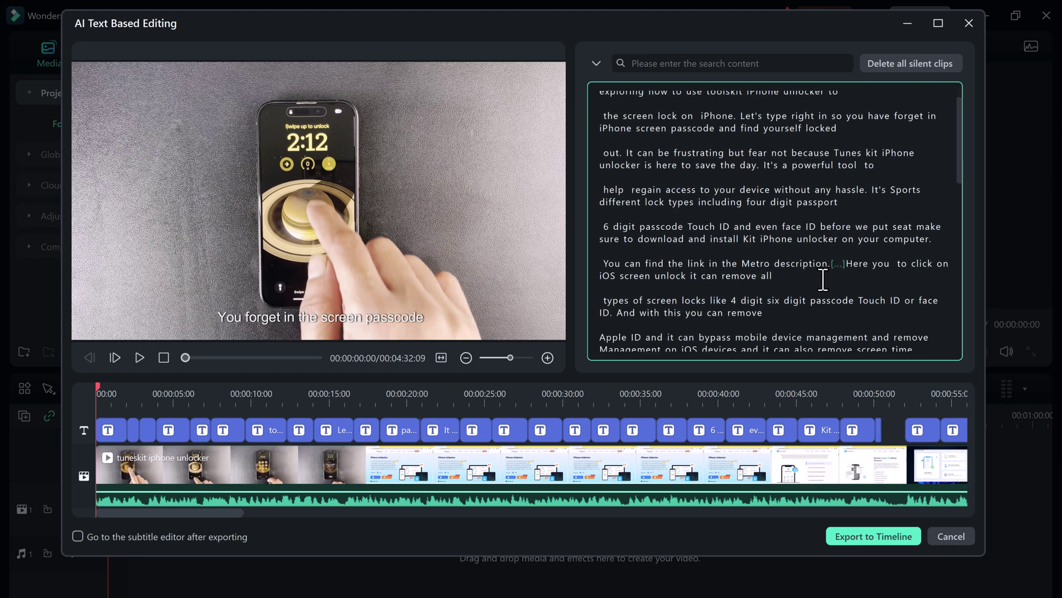
# Delete the silent gap at 00:00:50:12 from the transcript
pyautogui.click(836, 263)
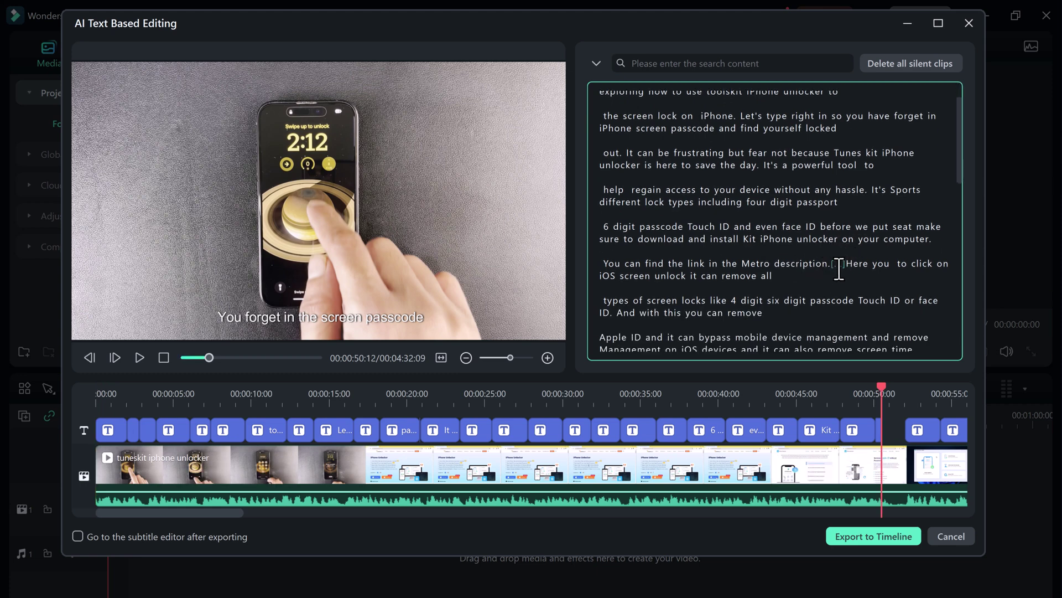
pyautogui.click(838, 263)
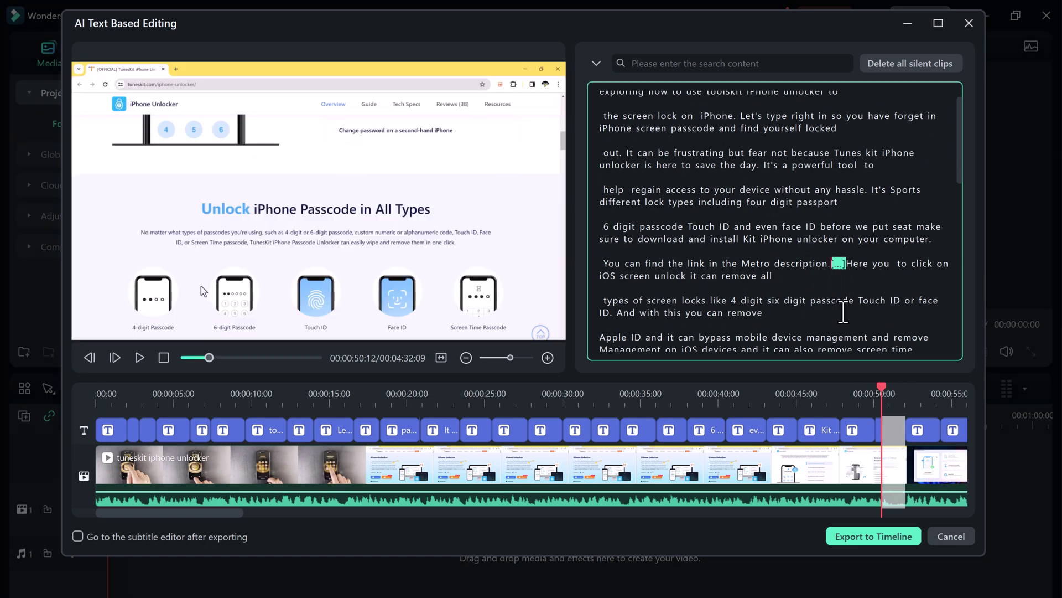
pyautogui.press('Delete')
# Delete the silent gap after 'start.' and search the transcript for 'lock'
pyautogui.scroll(-3, 810, 276)
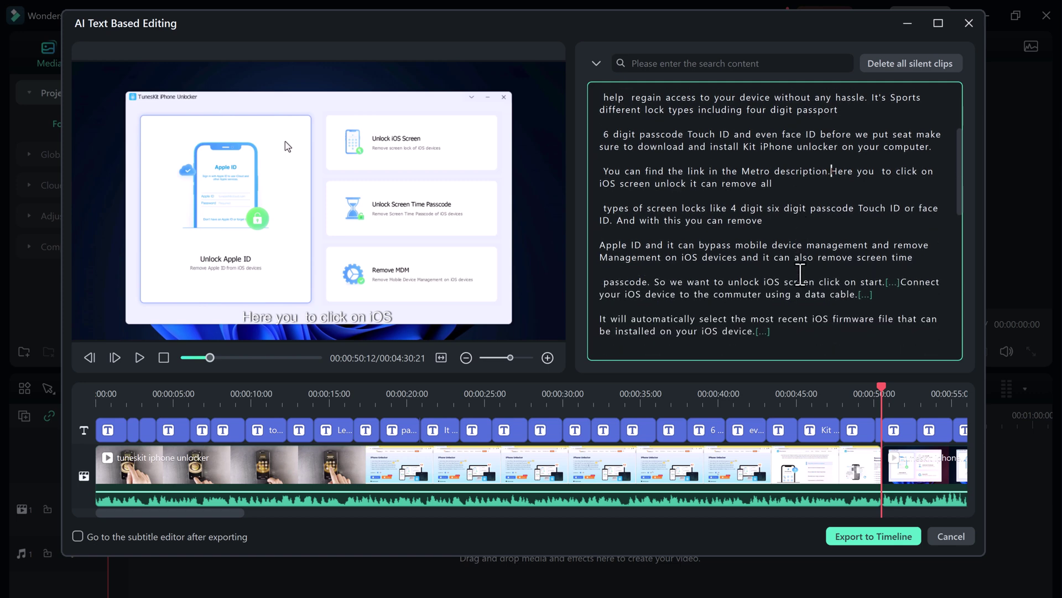
pyautogui.click(866, 296)
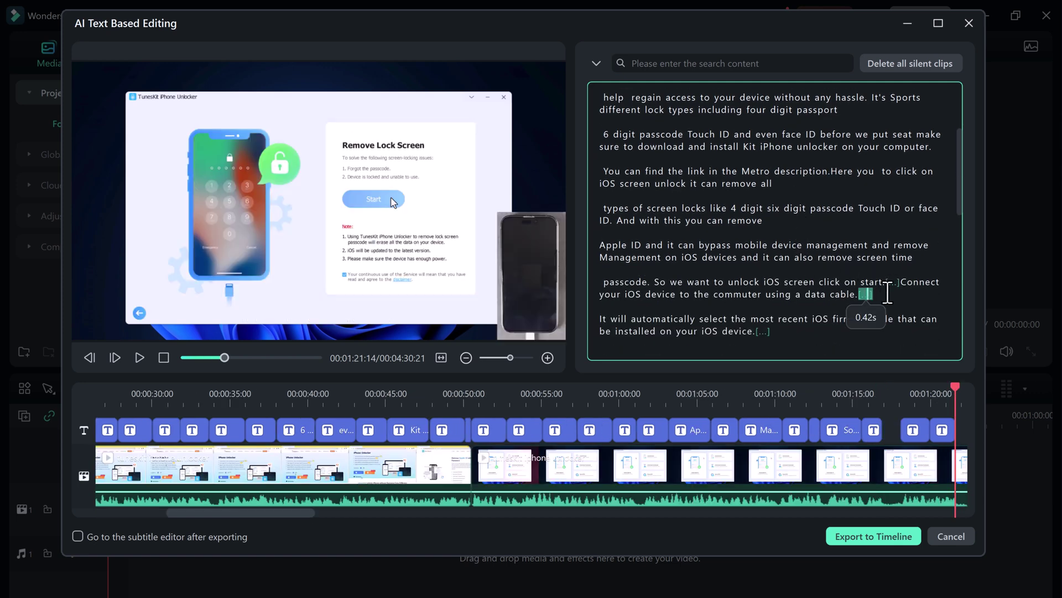
pyautogui.click(893, 283)
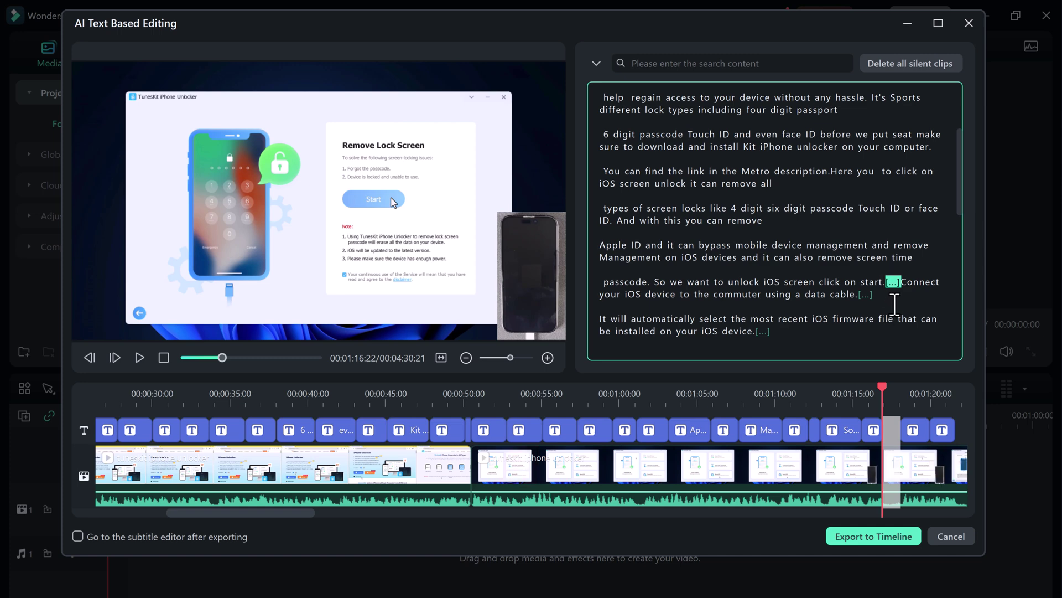
pyautogui.press('Delete')
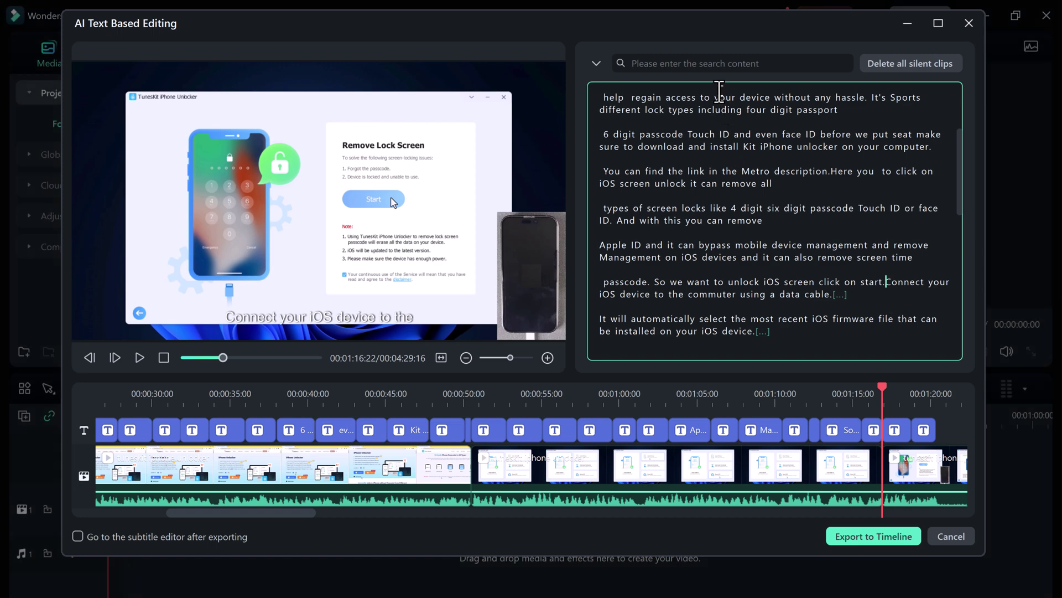
pyautogui.click(719, 64)
pyautogui.write('lock')
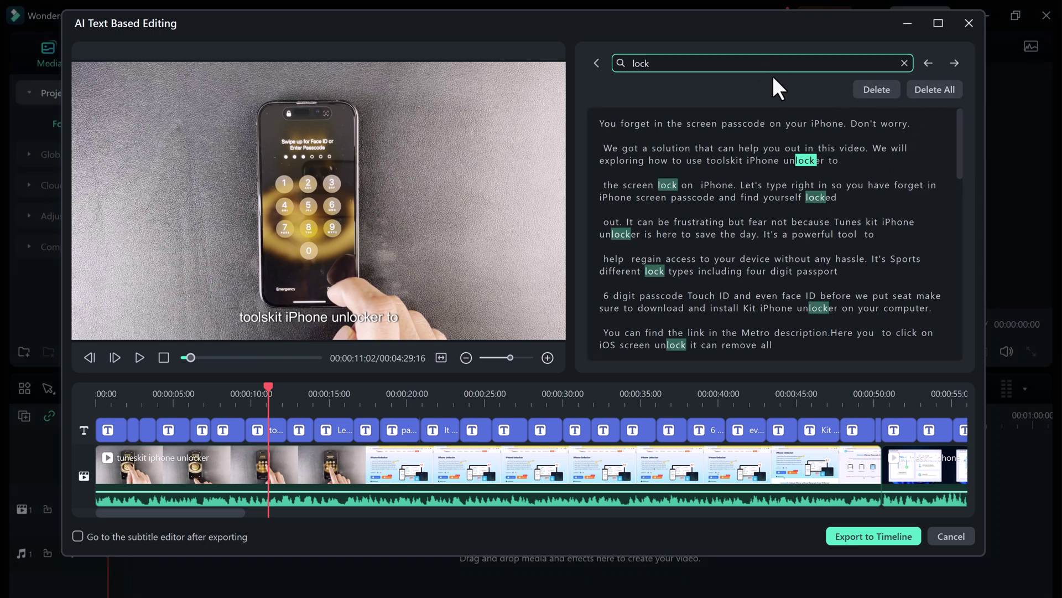
# Clear the 'lock' search and enter 'lik' in the transcript search box
pyautogui.click(904, 64)
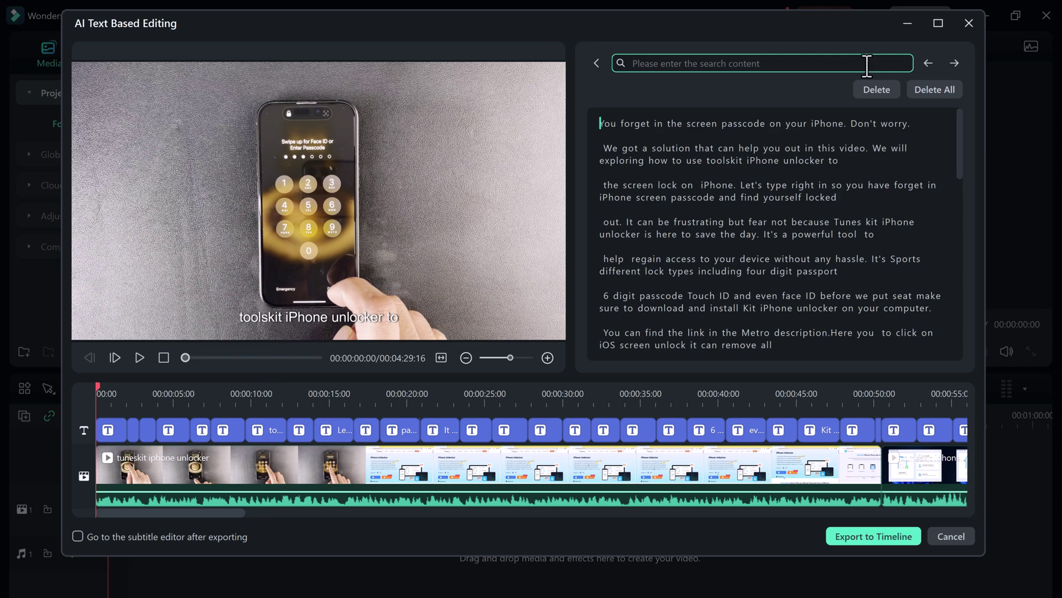
pyautogui.write('lik')
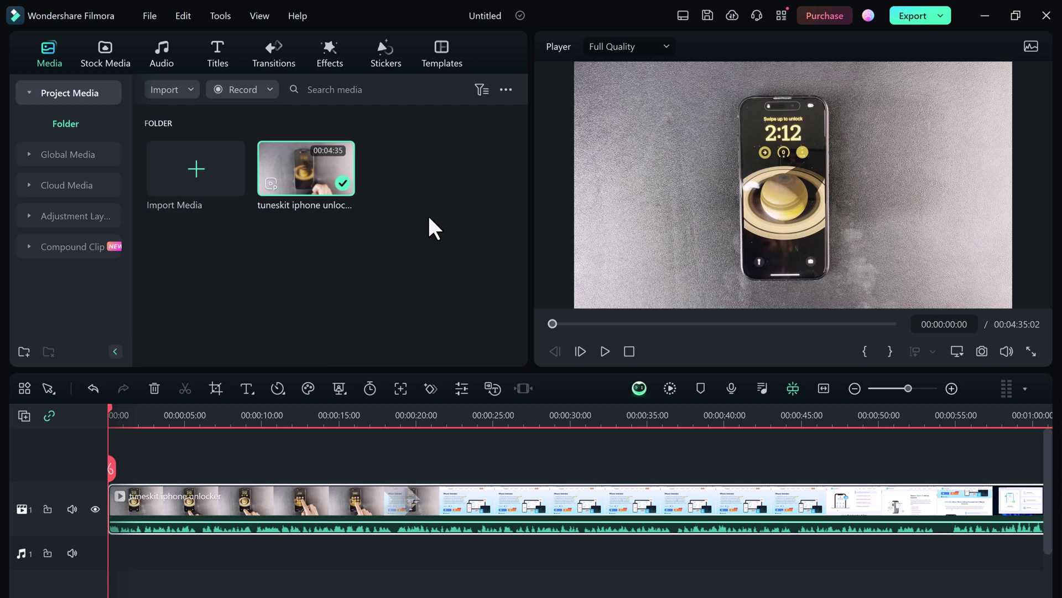
# Open Export > Create Video and begin editing the thumbnail from Set Thumbnail
pyautogui.click(941, 17)
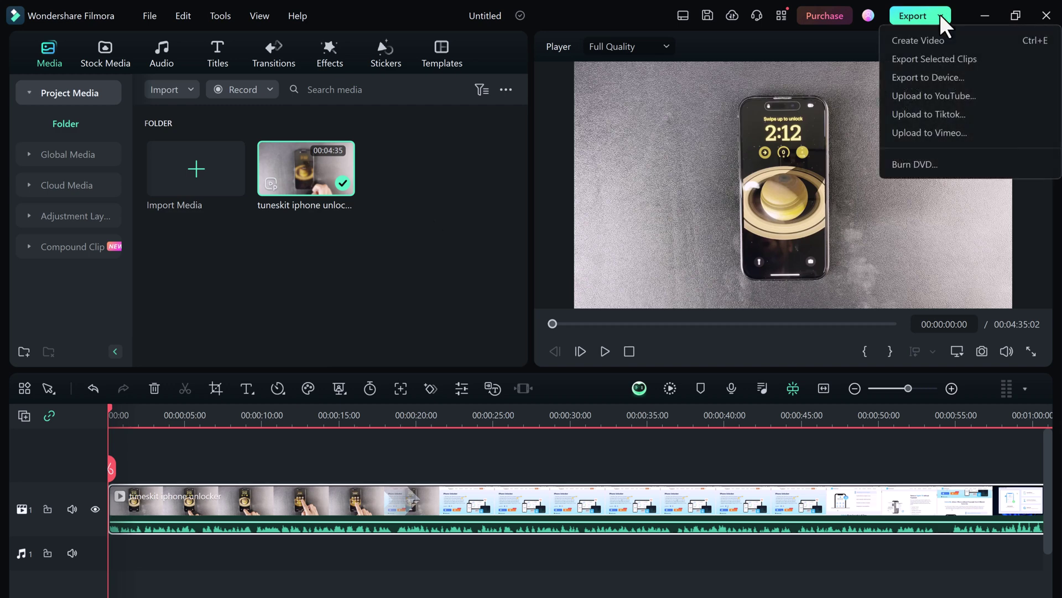
pyautogui.click(895, 14)
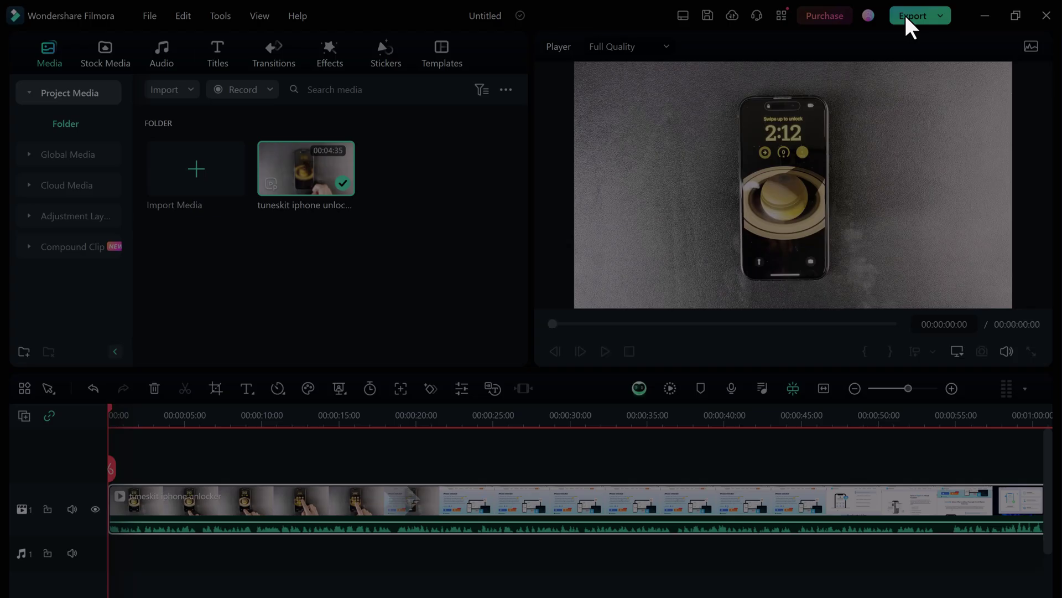
pyautogui.click(306, 255)
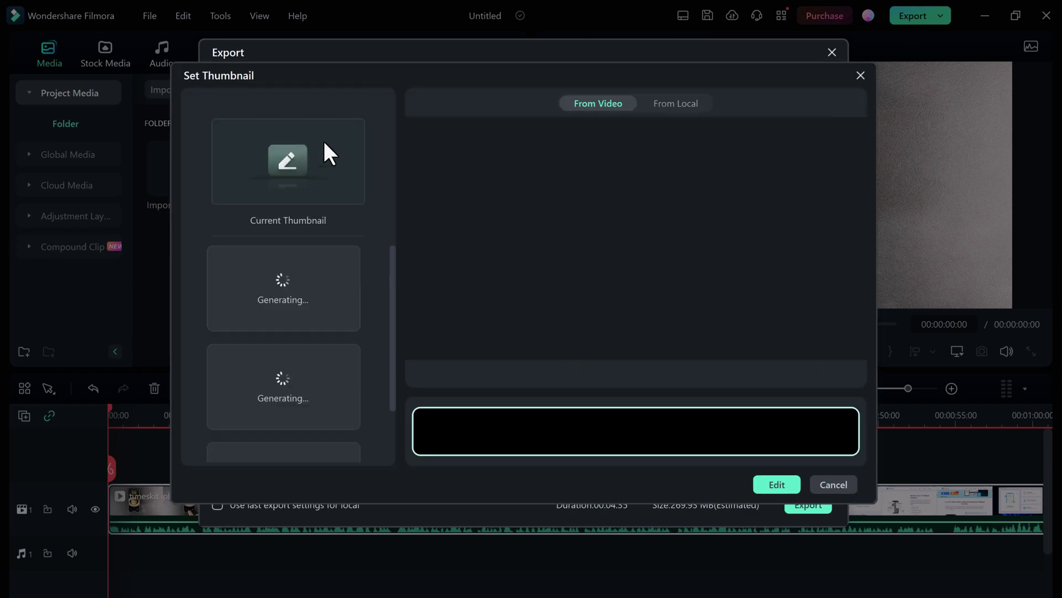
pyautogui.click(777, 485)
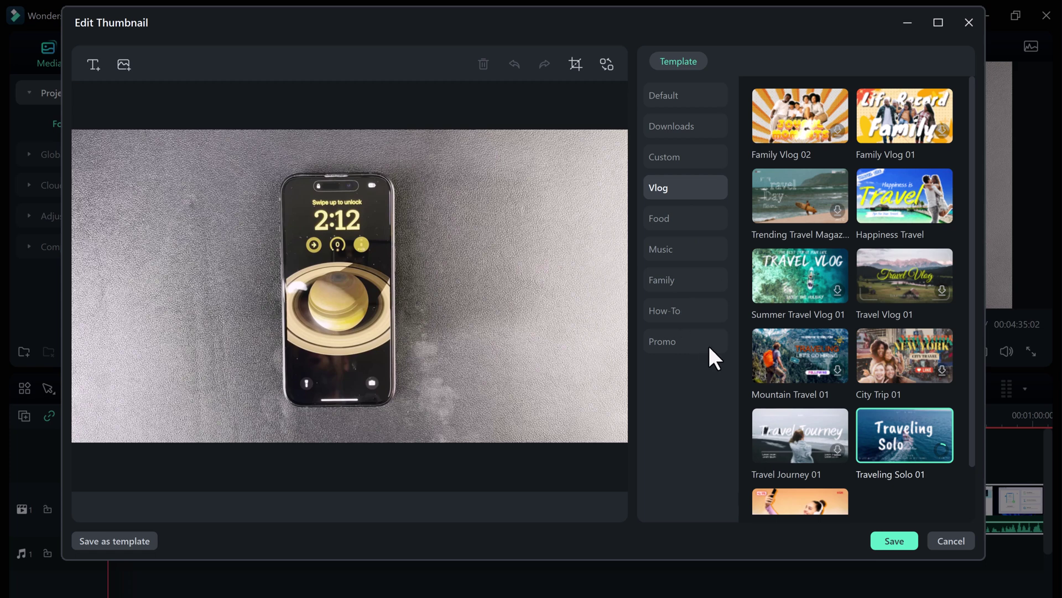
# Apply the How To Tutorial 01 template and change its TUTORIAL title to UNLOCK
pyautogui.click(684, 311)
pyautogui.click(914, 200)
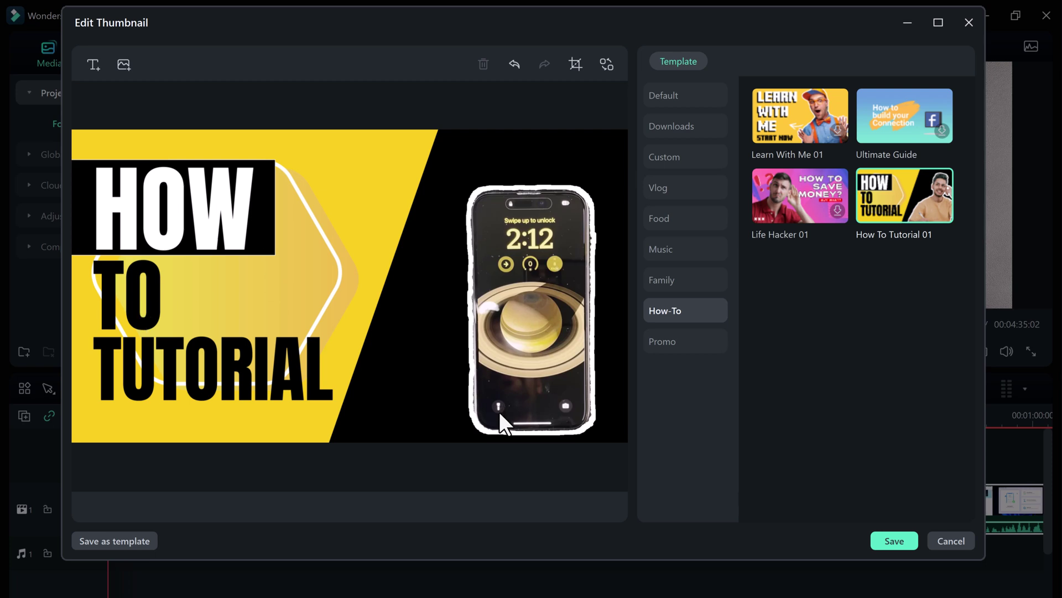
pyautogui.click(247, 370)
pyautogui.doubleClick(712, 173)
pyautogui.press('capslock')
pyautogui.write('Y')
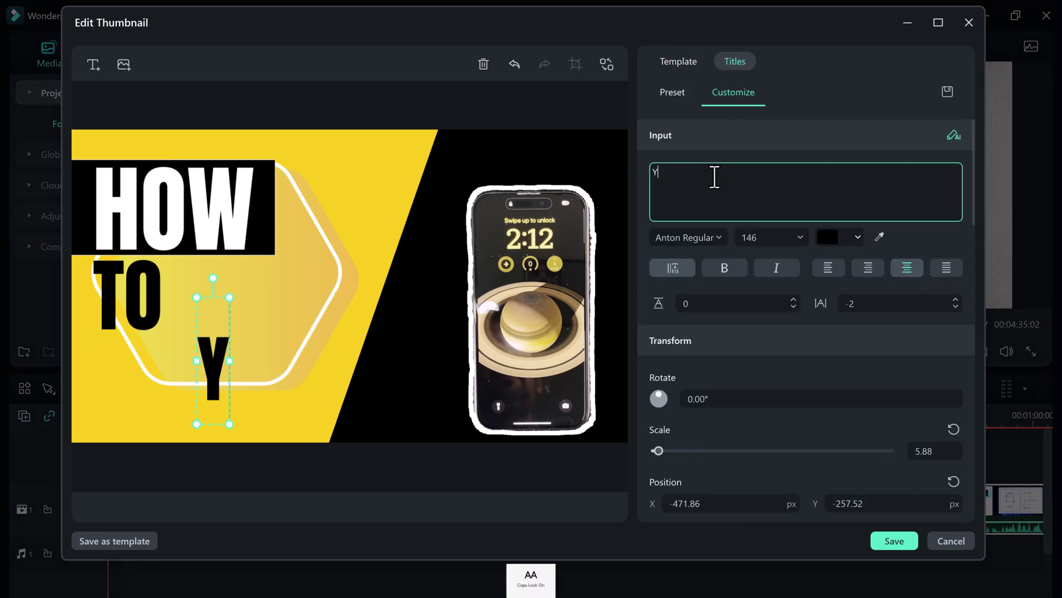
pyautogui.write('NLOCK')
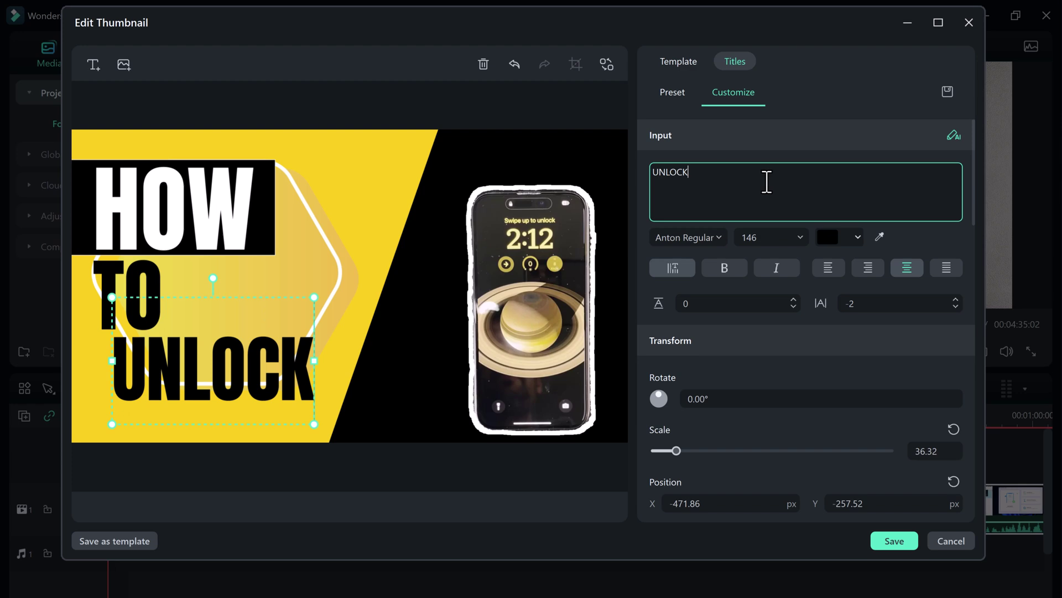
# Delete the TO title, move UNLOCK into its place, and rename HOW to IPHONE
pyautogui.click(100, 294)
pyautogui.press('Delete')
pyautogui.moveTo(199, 346); pyautogui.dragTo(197, 292)
pyautogui.click(209, 237)
pyautogui.doubleClick(208, 237)
pyautogui.write('IPHONE')
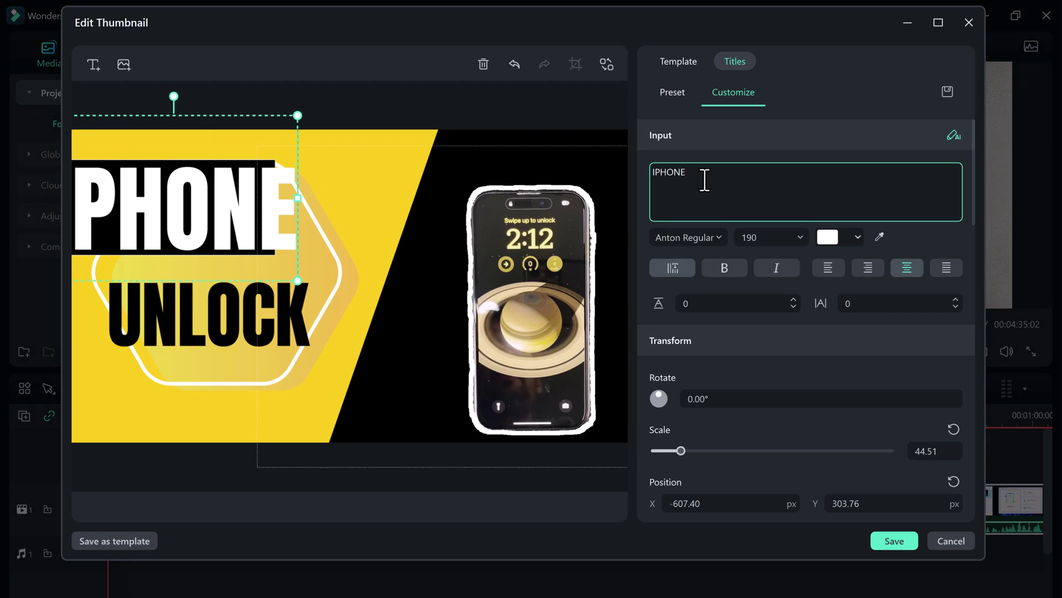
# Resize the IPHONE text and arrange UNLOCK at the top with IPHONE beneath it
pyautogui.click(785, 238)
pyautogui.click(387, 199)
pyautogui.moveTo(183, 203); pyautogui.dragTo(237, 393)
pyautogui.click(227, 272)
pyautogui.moveTo(227, 273); pyautogui.dragTo(239, 208)
pyautogui.moveTo(213, 403); pyautogui.dragTo(161, 304)
# Undo an IPHONE title resize and nudge the phone image up slightly
pyautogui.click(409, 284)
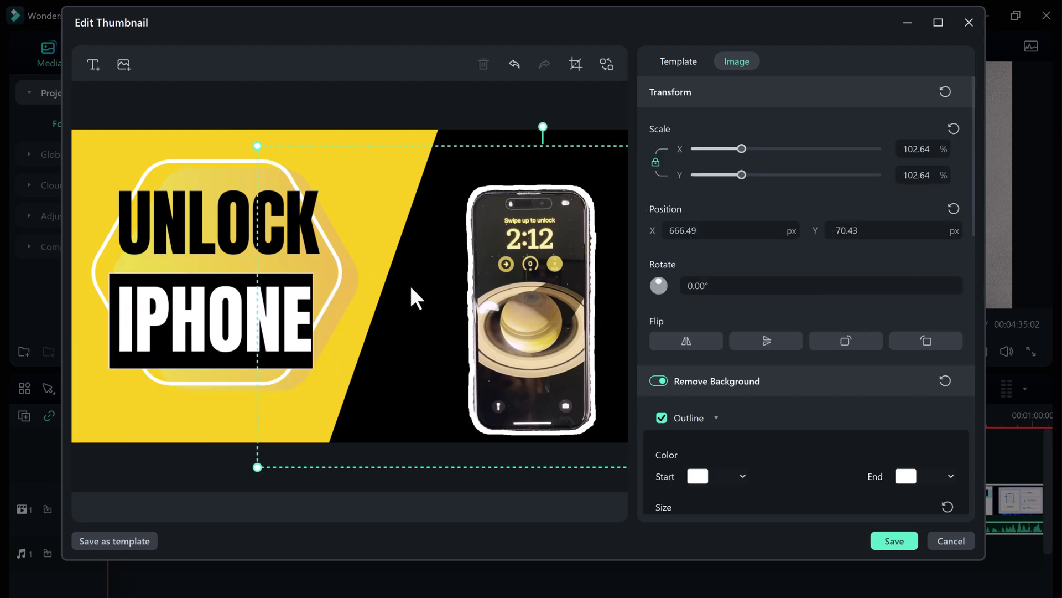
pyautogui.press('Escape')
pyautogui.click(230, 366)
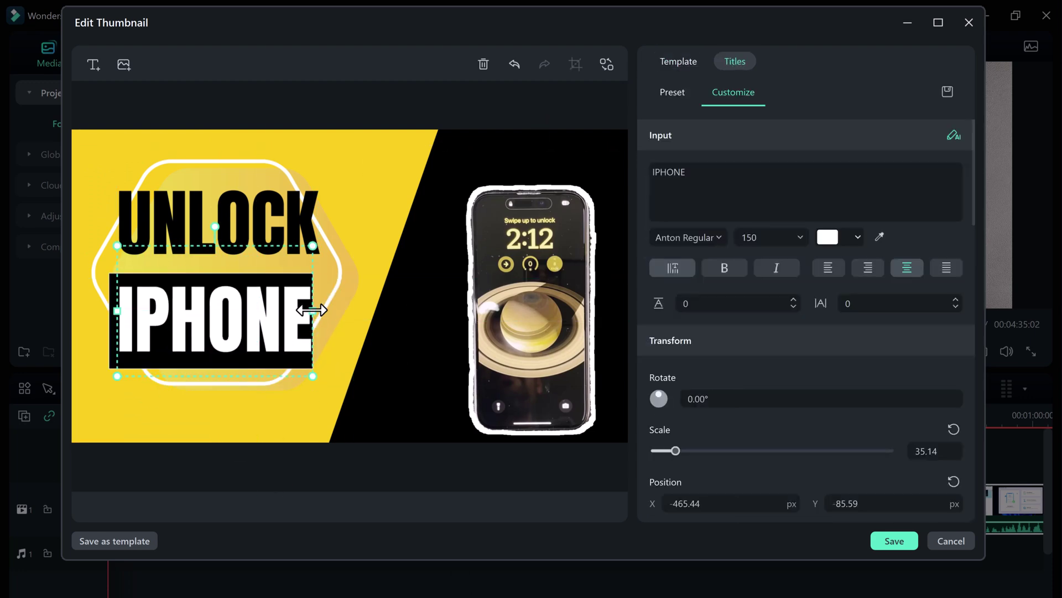
pyautogui.moveTo(308, 308); pyautogui.dragTo(301, 308)
pyautogui.hotkey('ctrl', 'z')
pyautogui.click(275, 466)
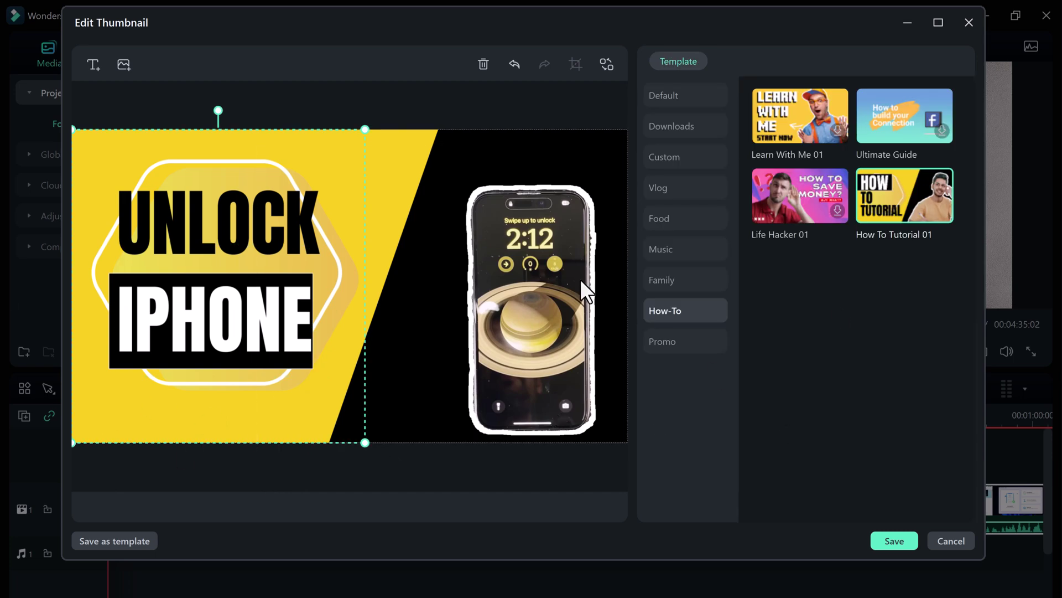
pyautogui.moveTo(622, 260); pyautogui.dragTo(617, 232)
pyautogui.click(390, 117)
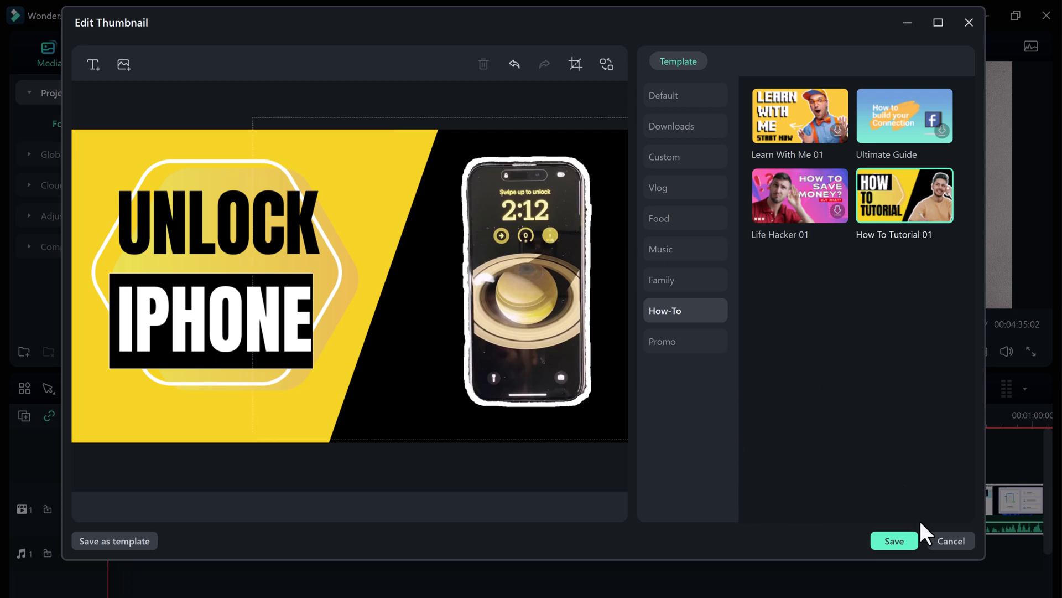
# Save the UNLOCK IPHONE thumbnail and set the export folder to D:/YT Videos
pyautogui.click(907, 541)
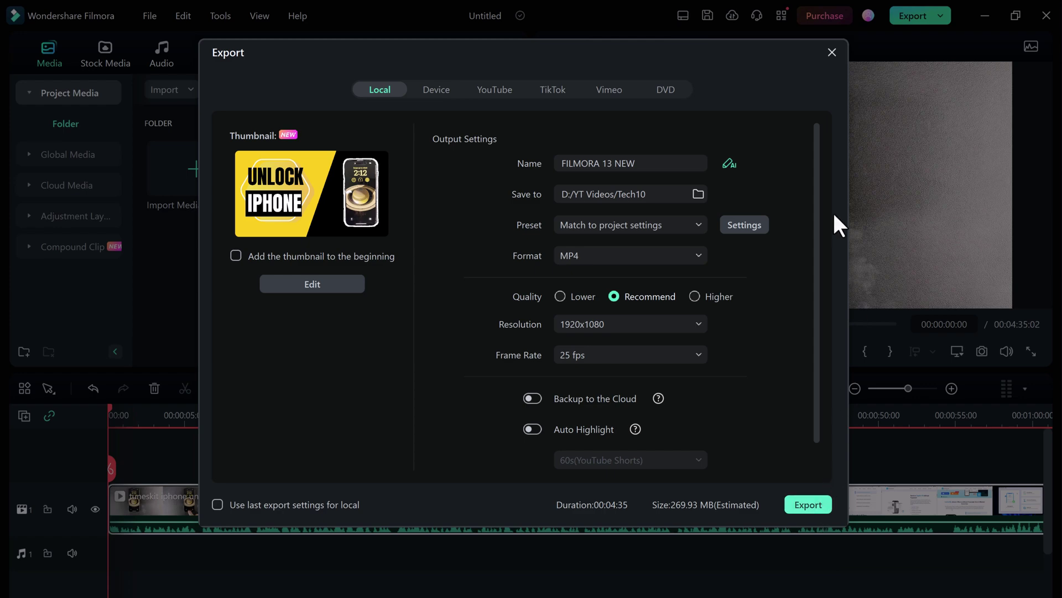
pyautogui.click(700, 192)
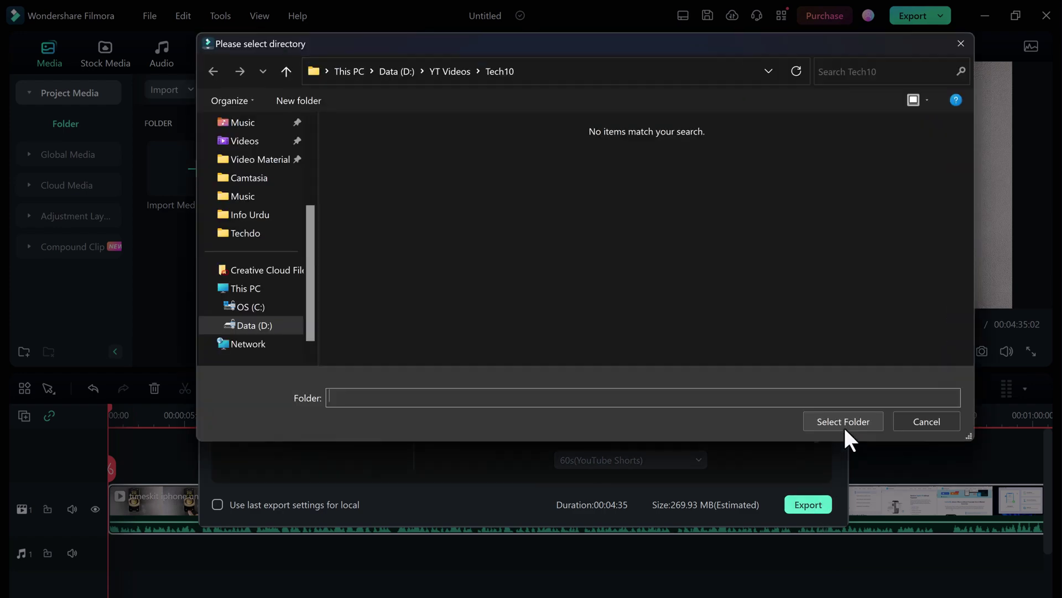
pyautogui.click(439, 68)
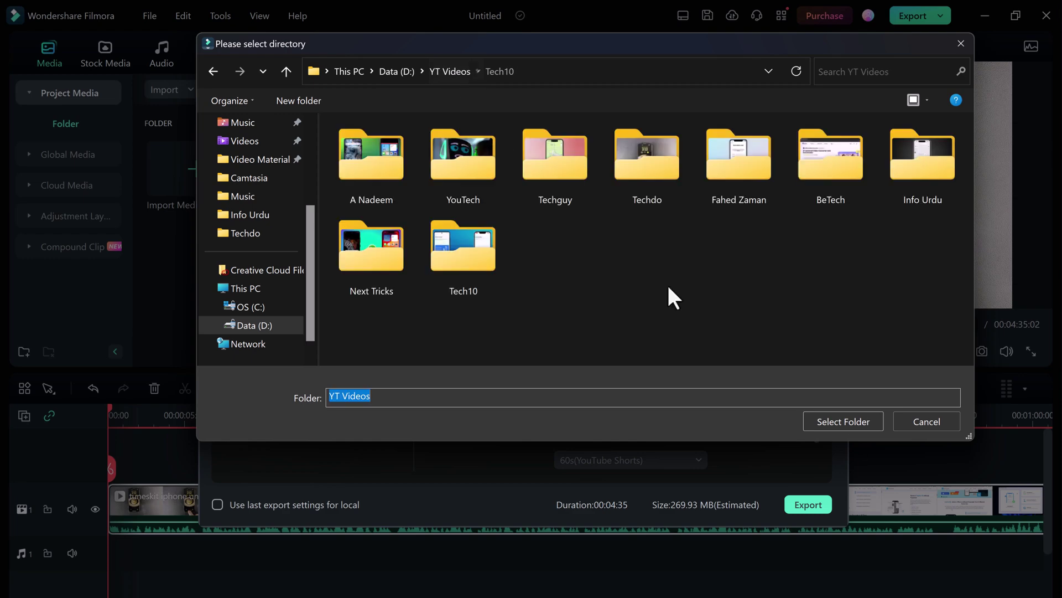
pyautogui.click(856, 421)
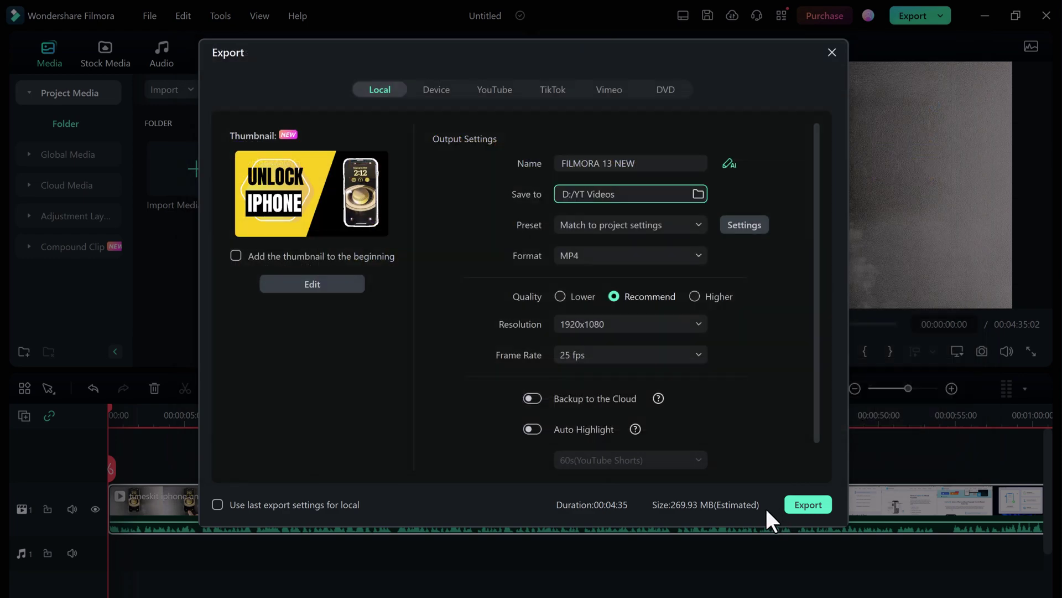